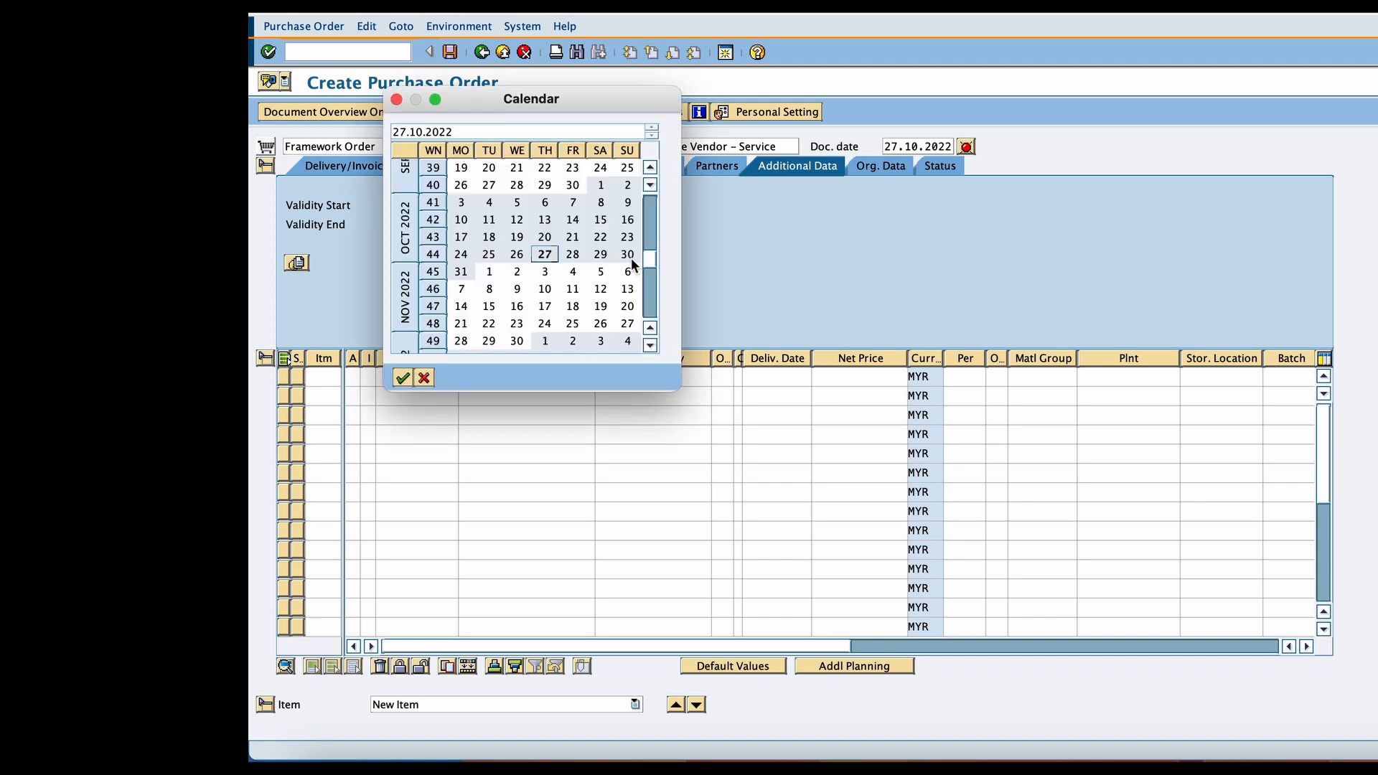
- Set the order's validity end to 30.10.2022 and the first item's account assignment category to K (Cost center)
{"action": "double_click", "coordinate": [628, 254]}
{"action": "left_click", "coordinate": [389, 379]}
{"action": "left_click", "coordinate": [390, 377]}
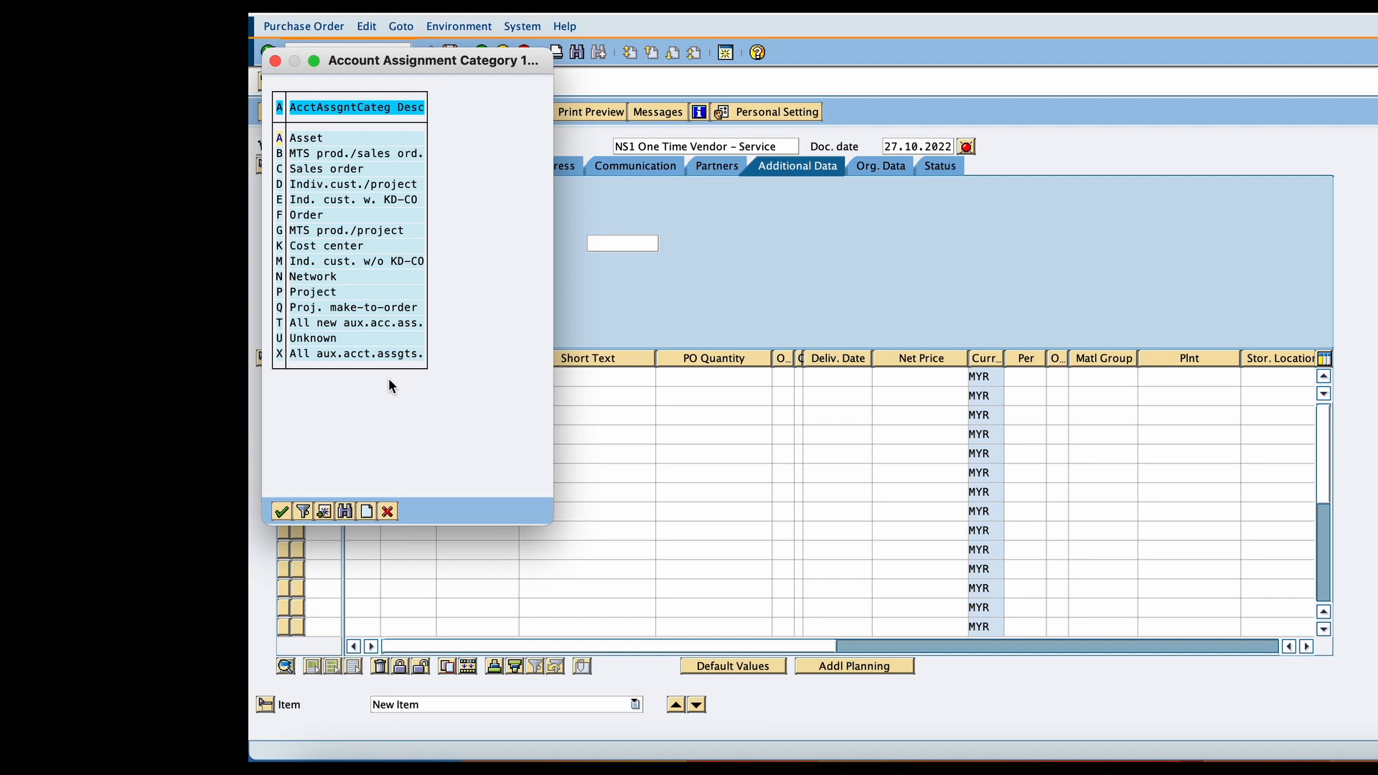
{"action": "left_click", "coordinate": [347, 245]}
{"action": "double_click", "coordinate": [347, 245]}
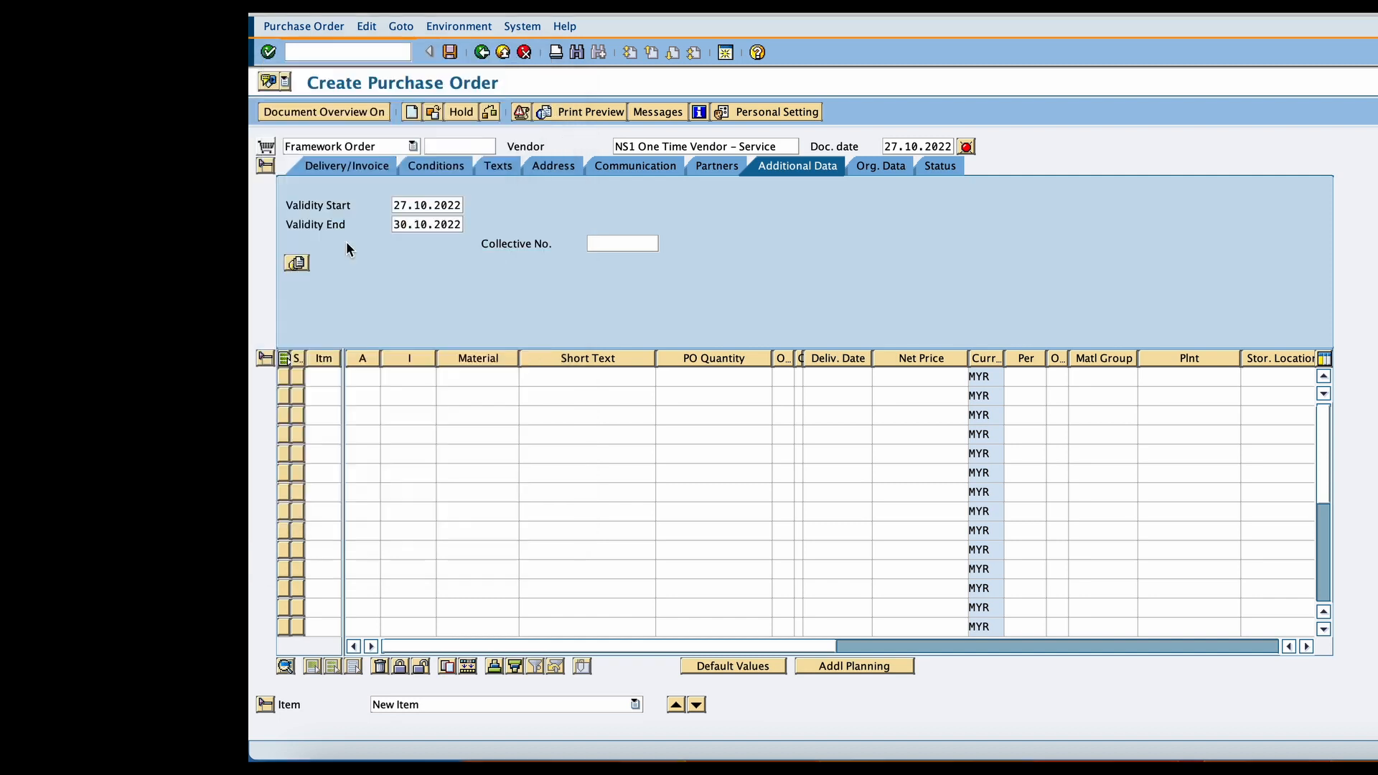
- Set the first item's item category to B (Limit)
{"action": "left_click", "coordinate": [410, 371]}
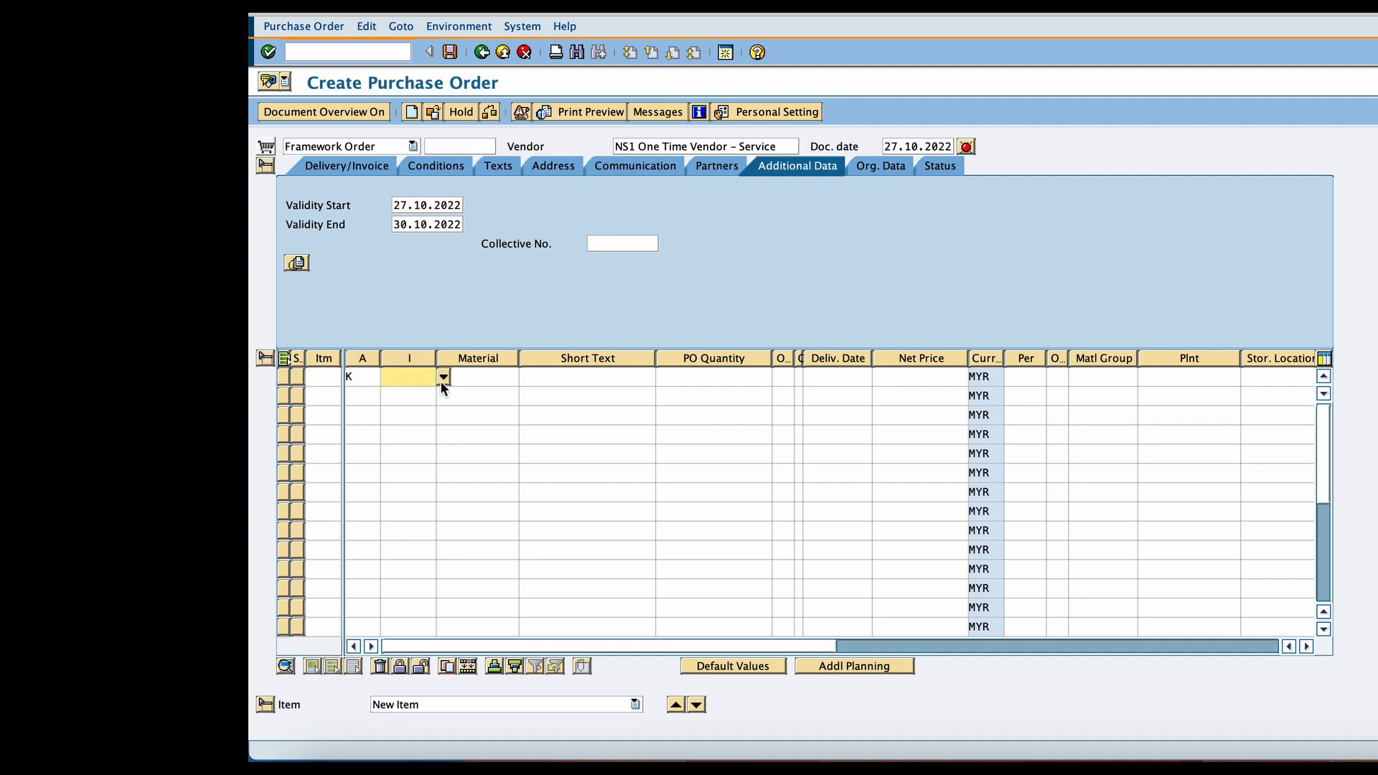
{"action": "left_click", "coordinate": [443, 377]}
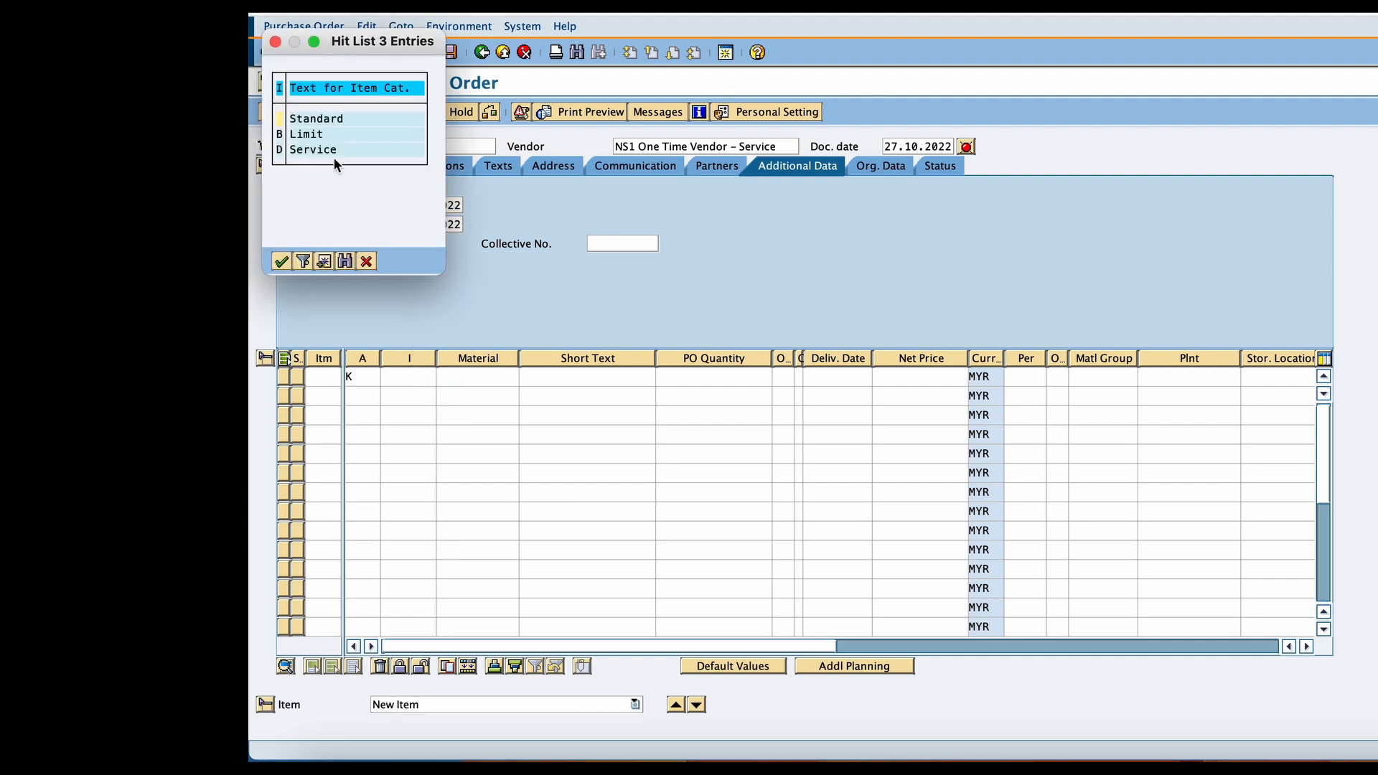
{"action": "left_click", "coordinate": [316, 135]}
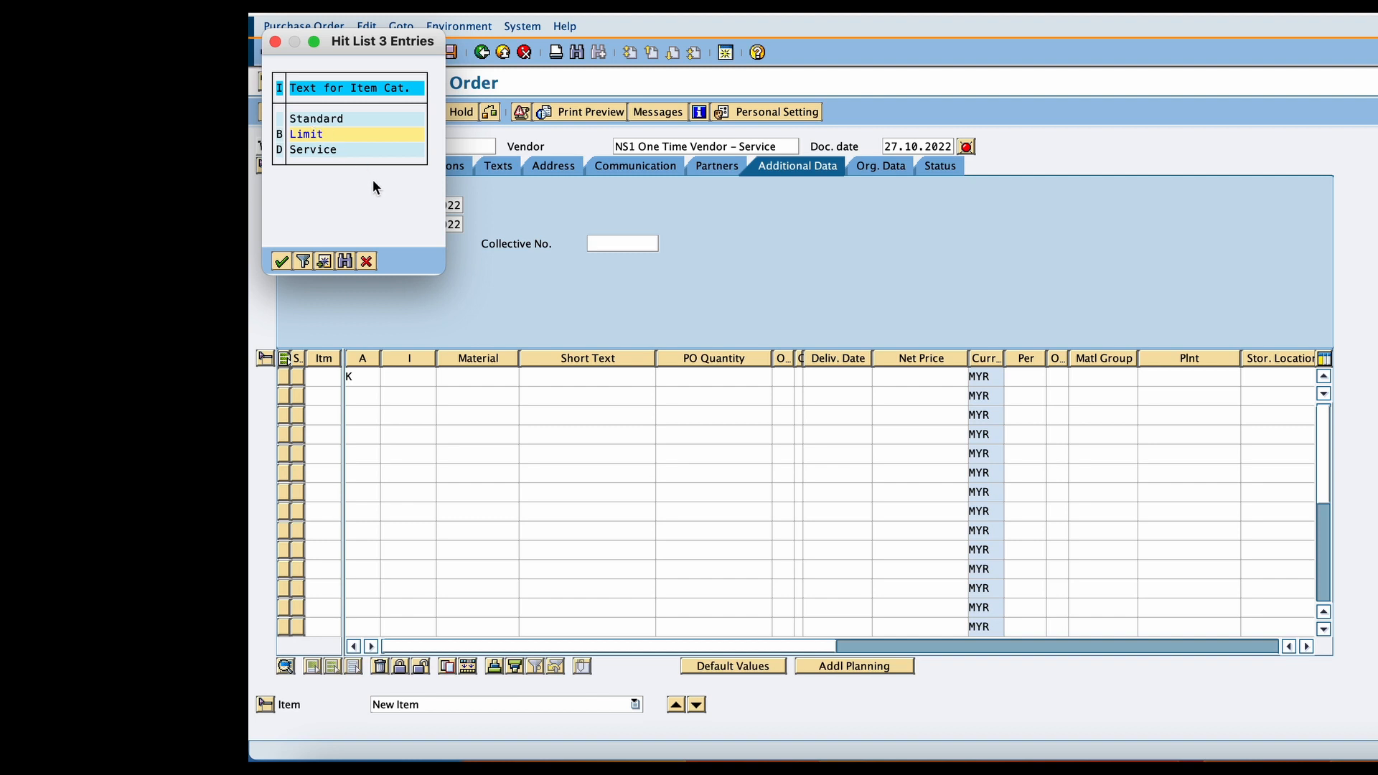
{"action": "key", "text": "Return"}
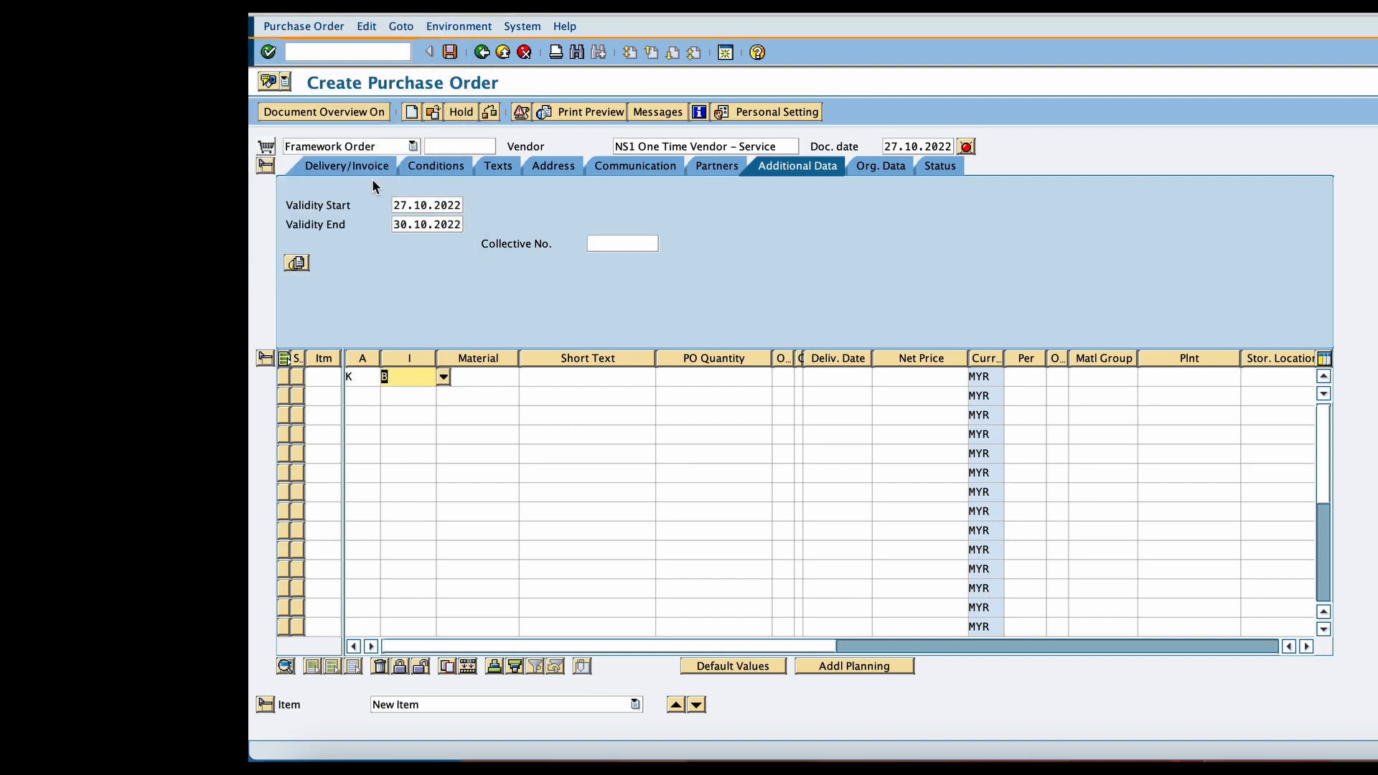
- Enter the short text "Freshers Training" and a net price of 15000 for the first item
{"action": "key", "text": "Tab"}
{"action": "key", "text": "Tab"}
{"action": "type", "text": "Freshers Training"}
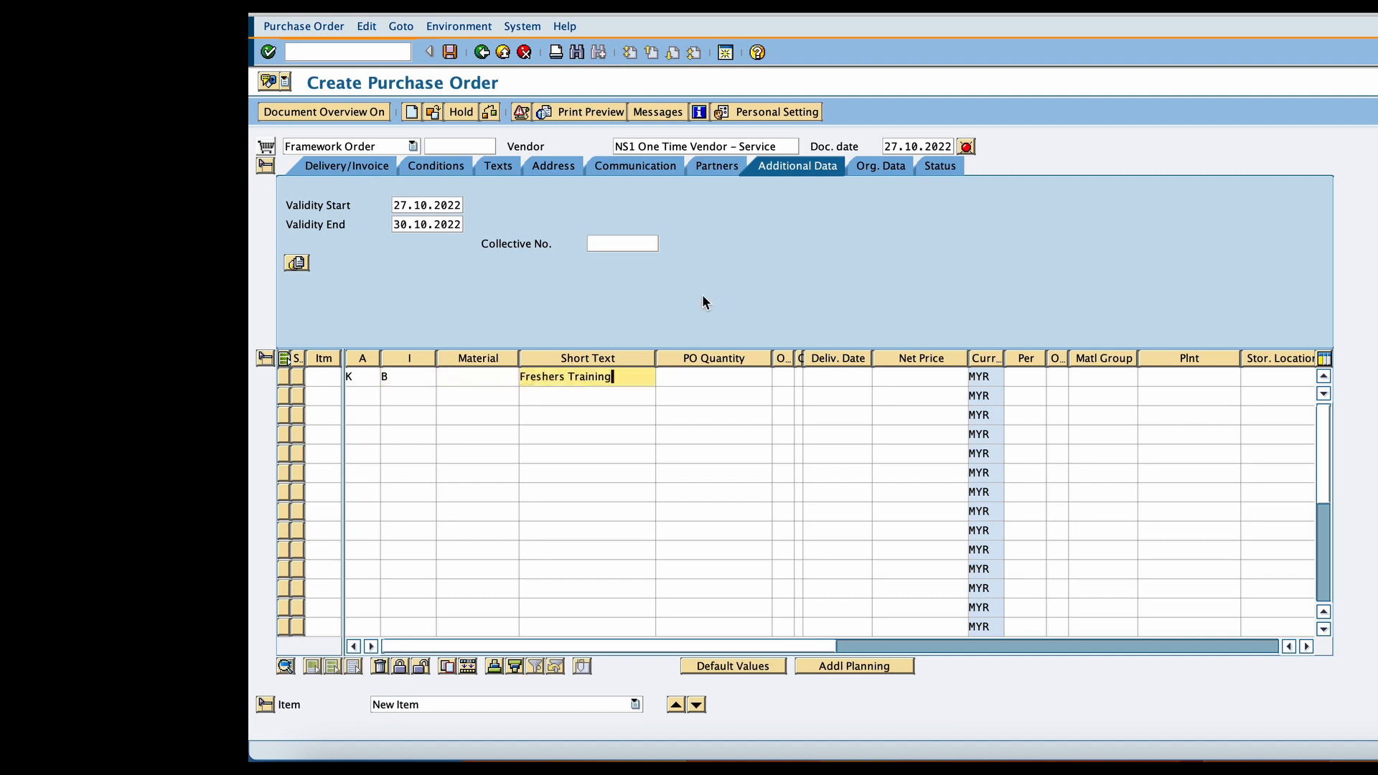
{"action": "key", "text": "Tab"}
{"action": "key", "text": "Tab"}
{"action": "key", "text": "Tab"}
{"action": "key", "text": "Tab"}
{"action": "key", "text": "Tab"}
{"action": "type", "text": "15000"}
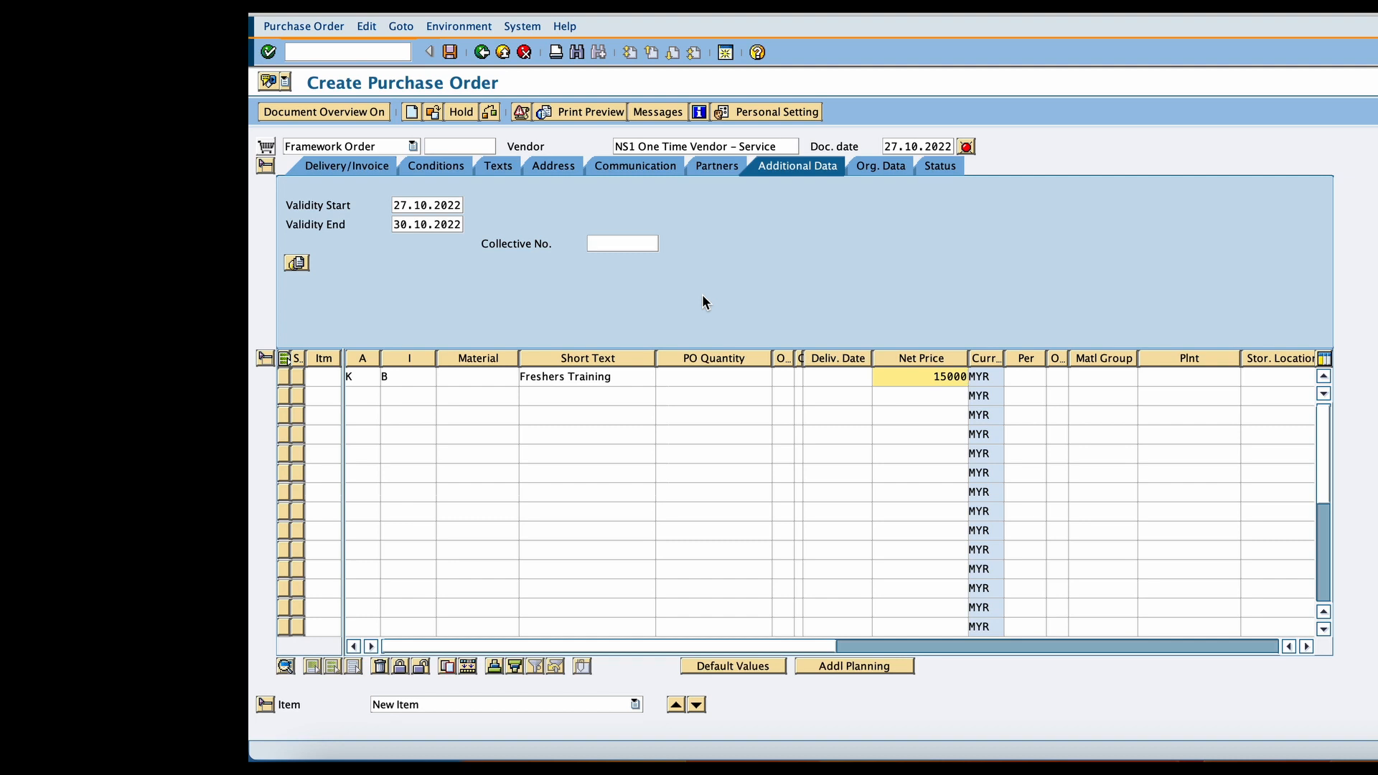
- Assign material group 200 and plant 6600 to the Freshers Training item and submit the item line
{"action": "key", "text": "Tab"}
{"action": "key", "text": "Tab"}
{"action": "key", "text": "Tab"}
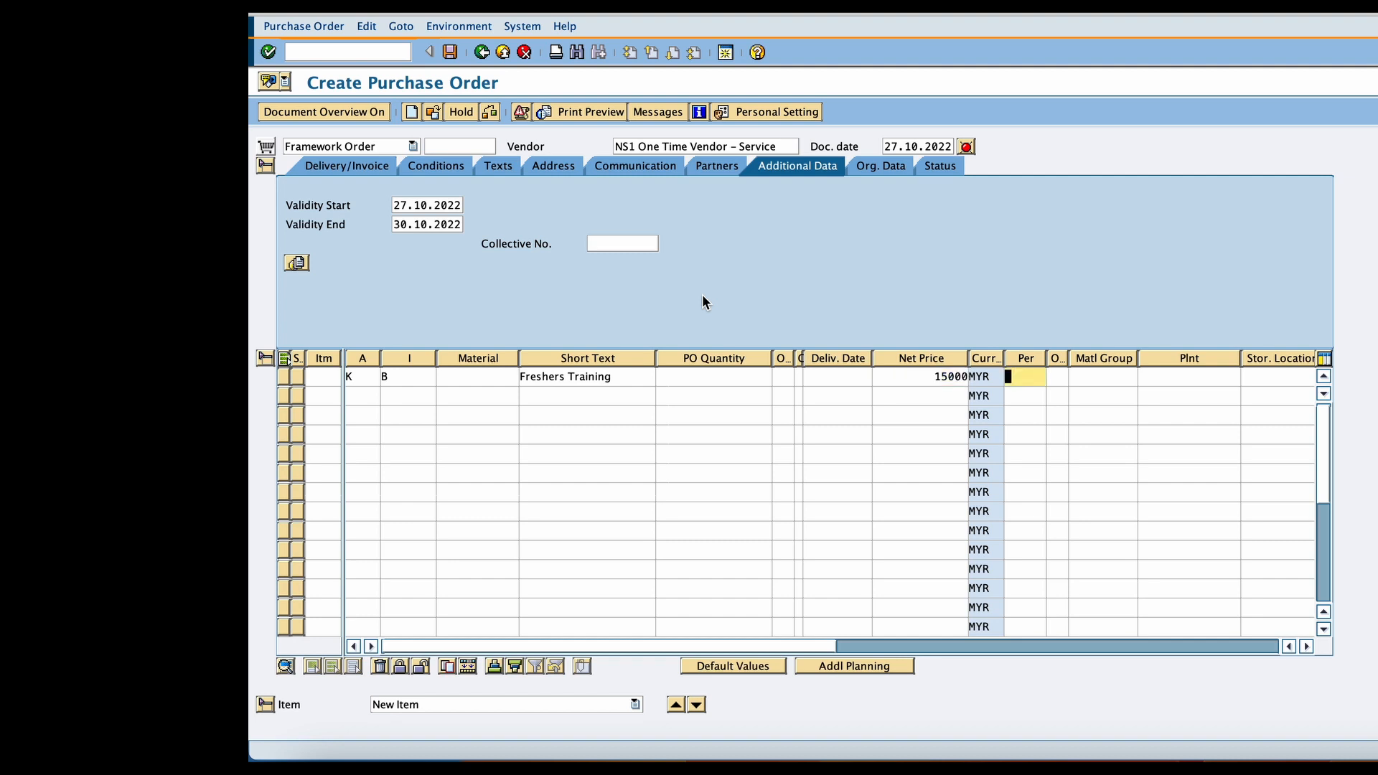
{"action": "type", "text": "200"}
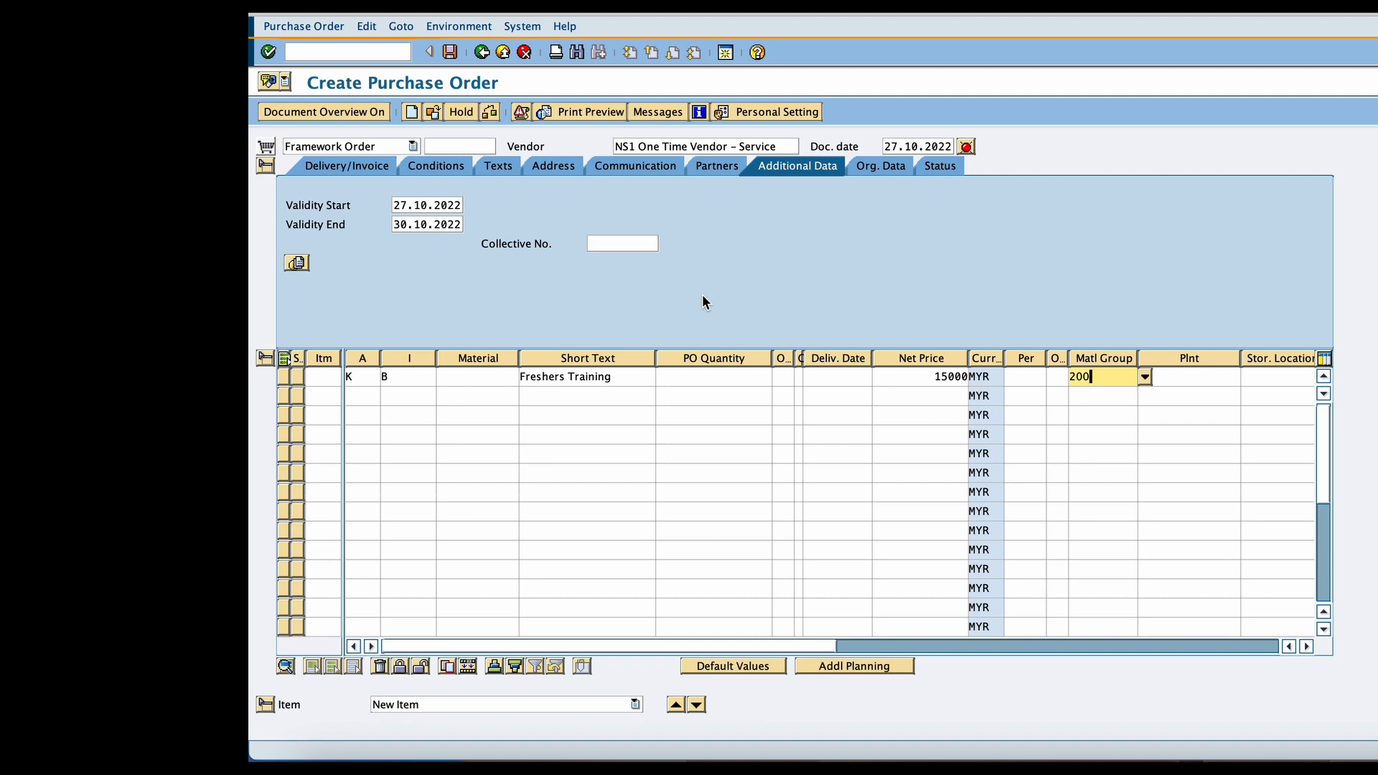
{"action": "key", "text": "Tab"}
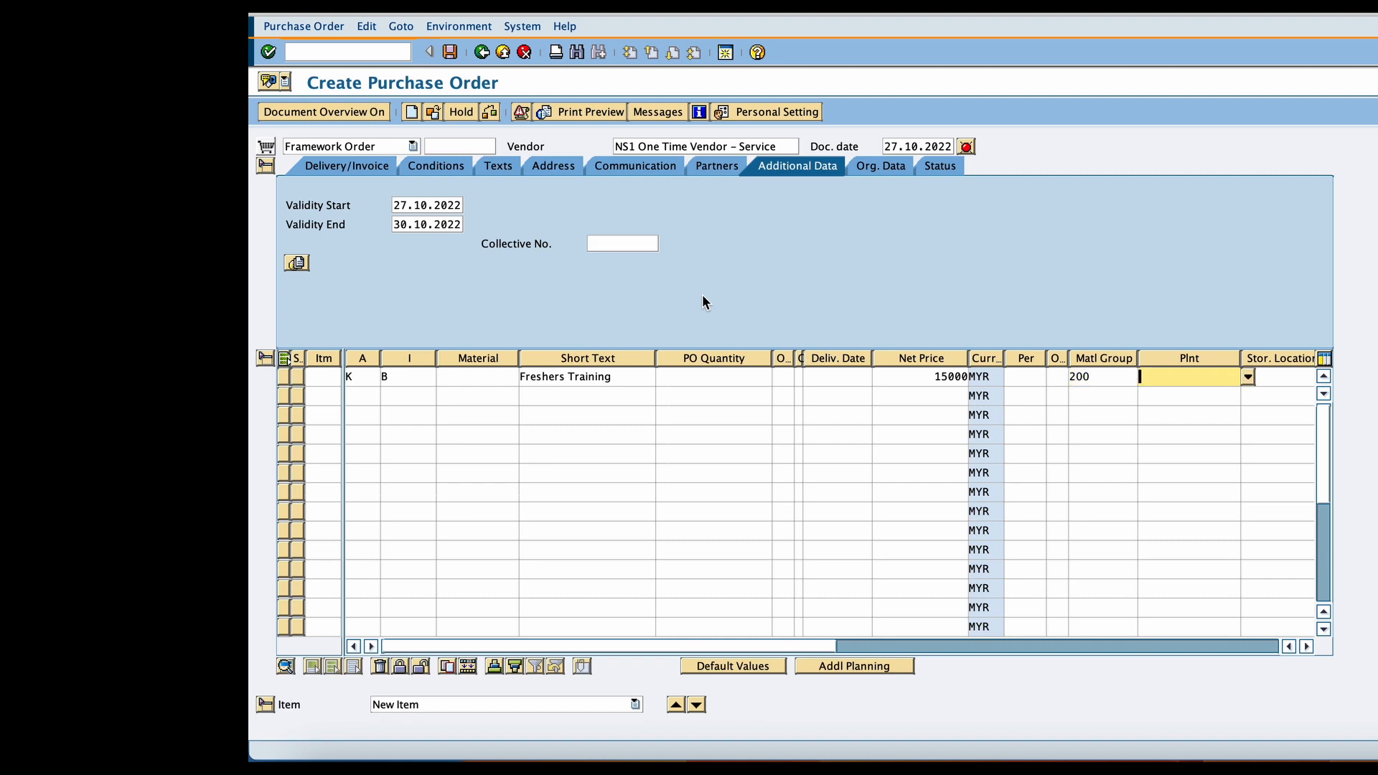
{"action": "type", "text": "66"}
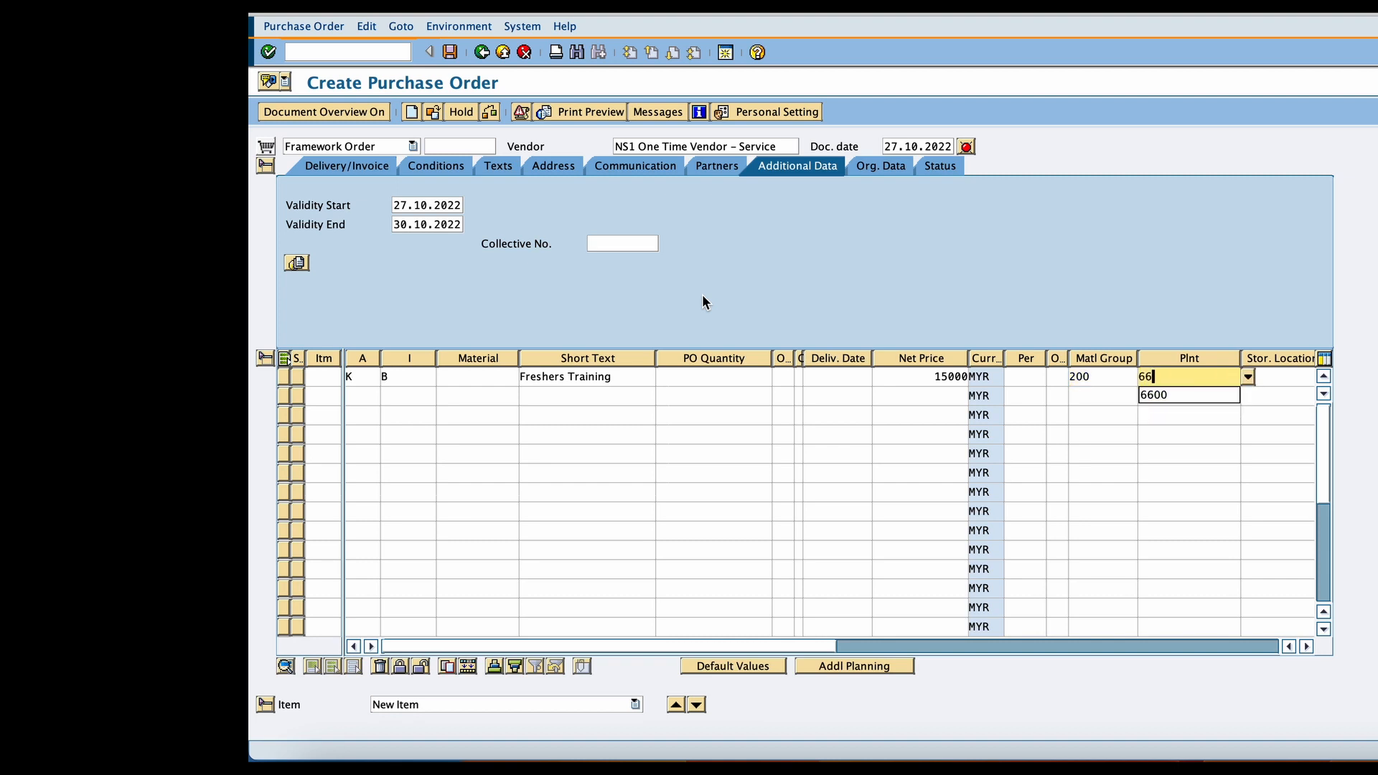
{"action": "key", "text": "Down"}
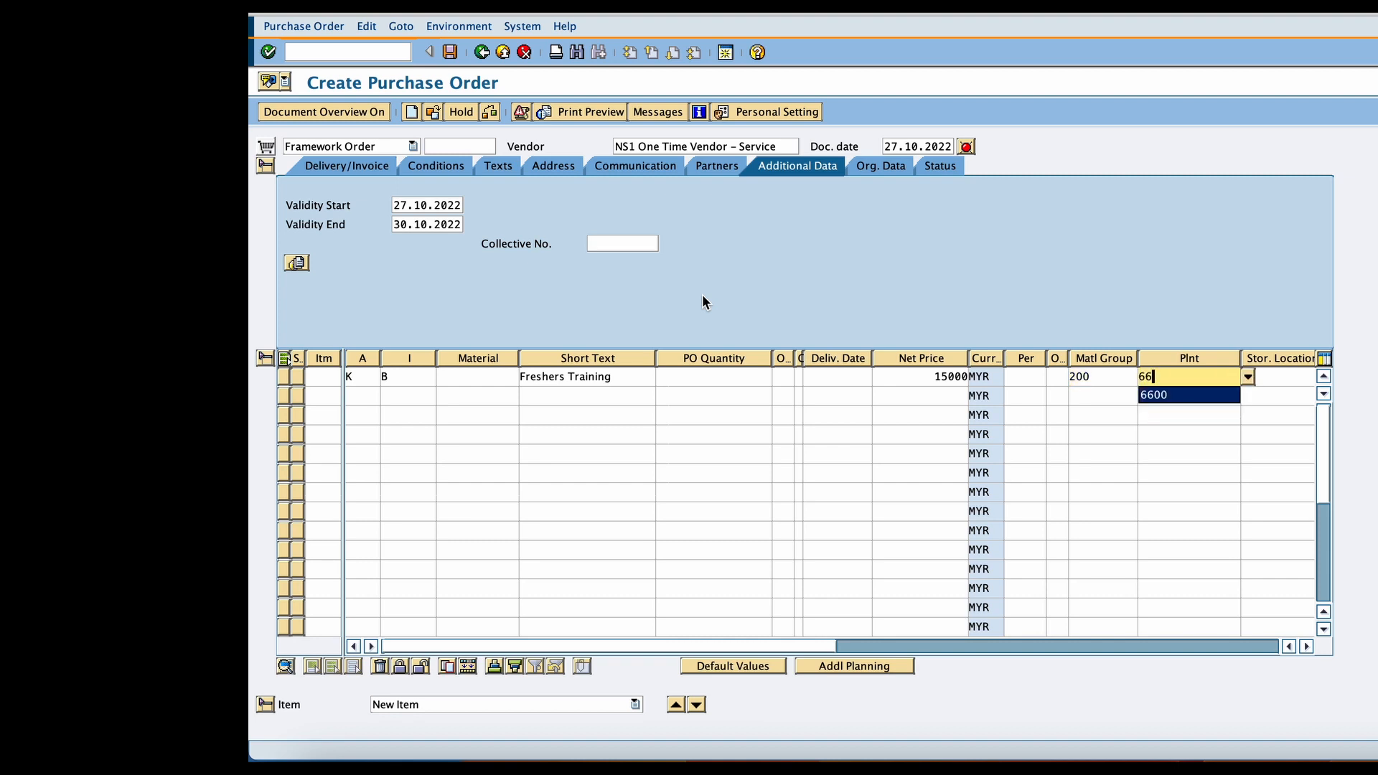
{"action": "key", "text": "Return"}
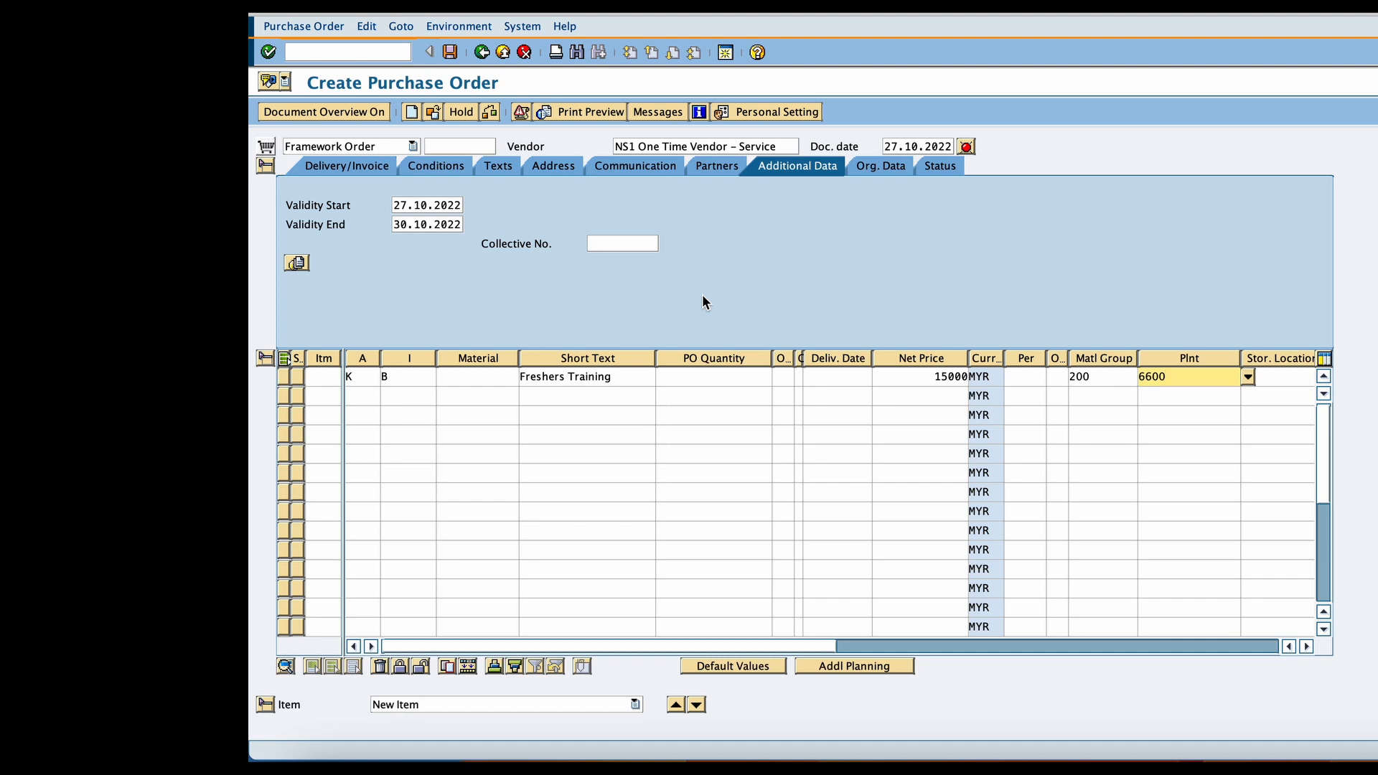
{"action": "key", "text": "Return"}
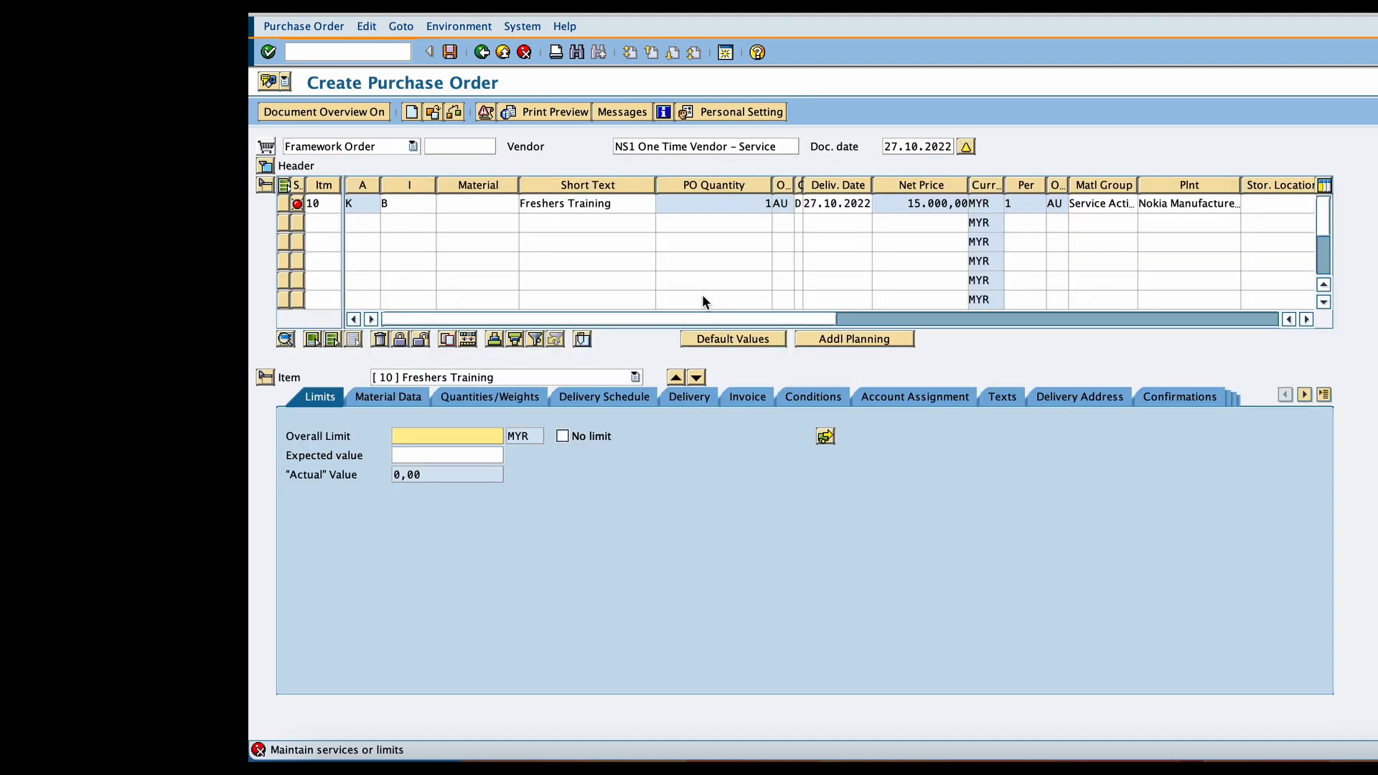
- Enter an overall limit of 18000 and an expected value of 15000 for the item
{"action": "type", "text": "18000"}
{"action": "key", "text": "Down"}
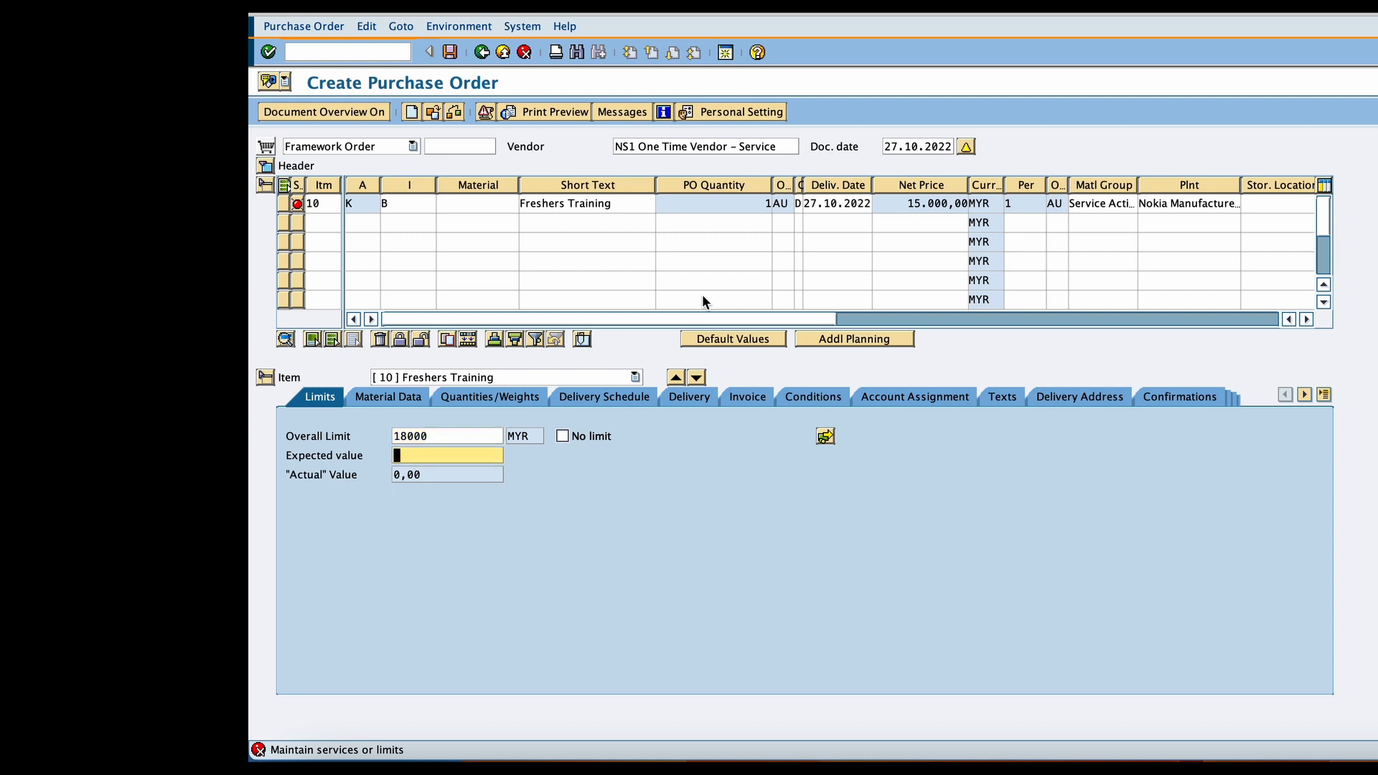
{"action": "type", "text": "15000"}
{"action": "key", "text": "Return"}
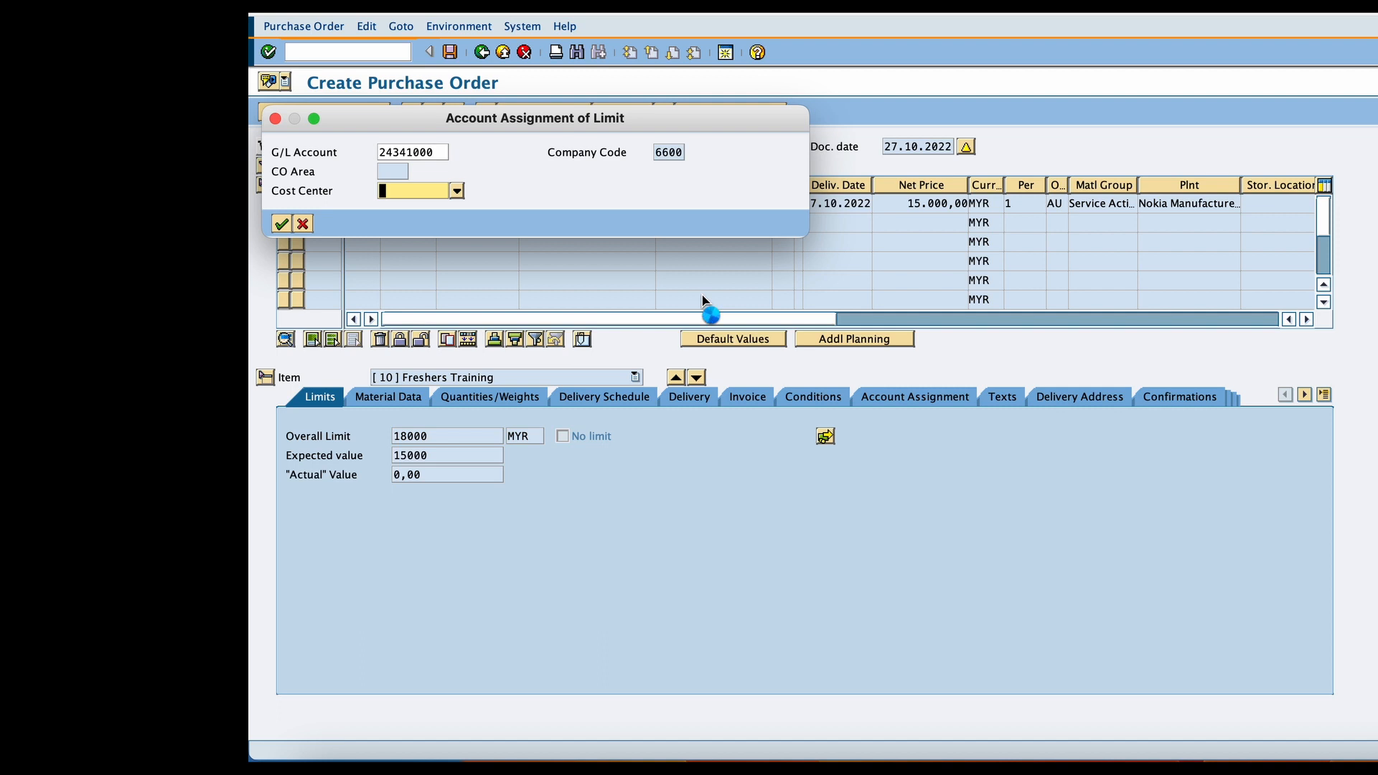
- Set the cost center to 6600 in the limit's account assignment
{"action": "type", "text": "6"}
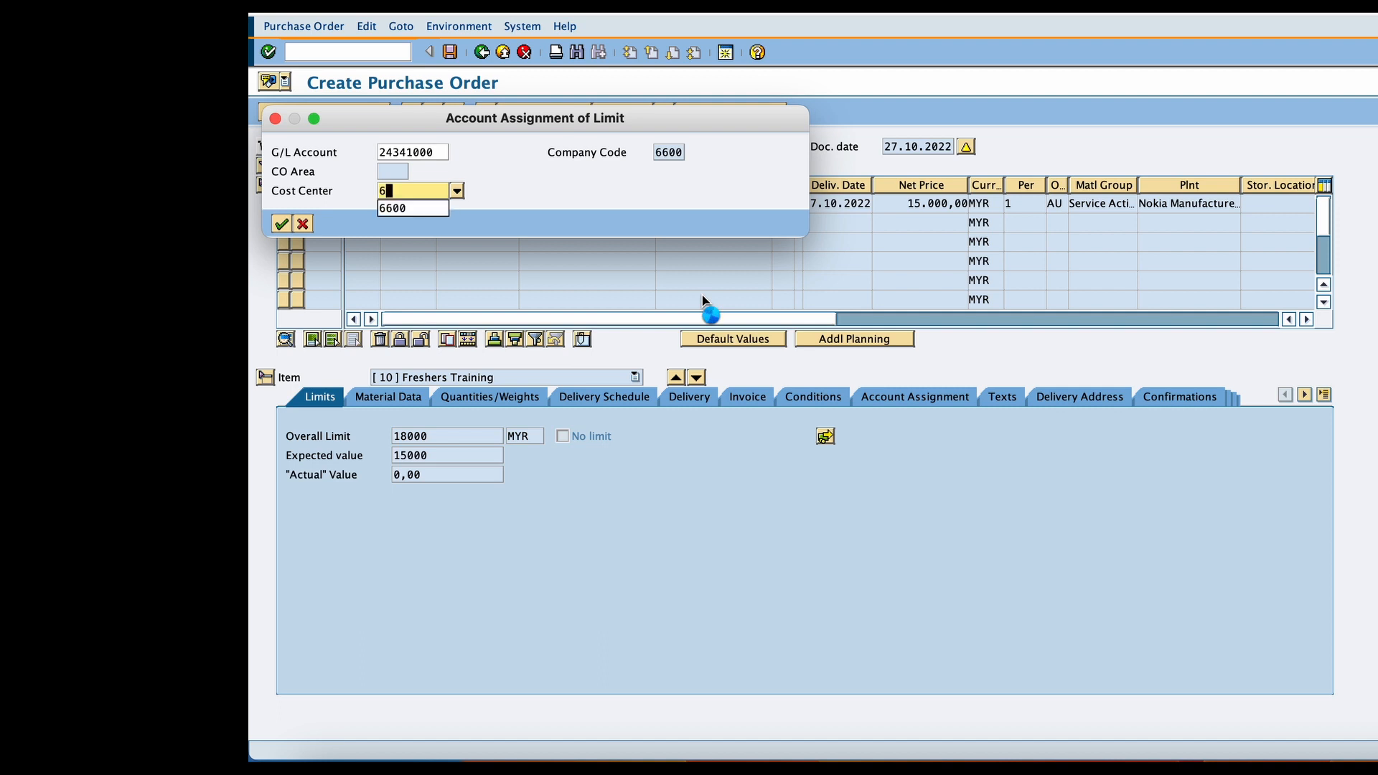
{"action": "key", "text": "Down"}
{"action": "key", "text": "Return"}
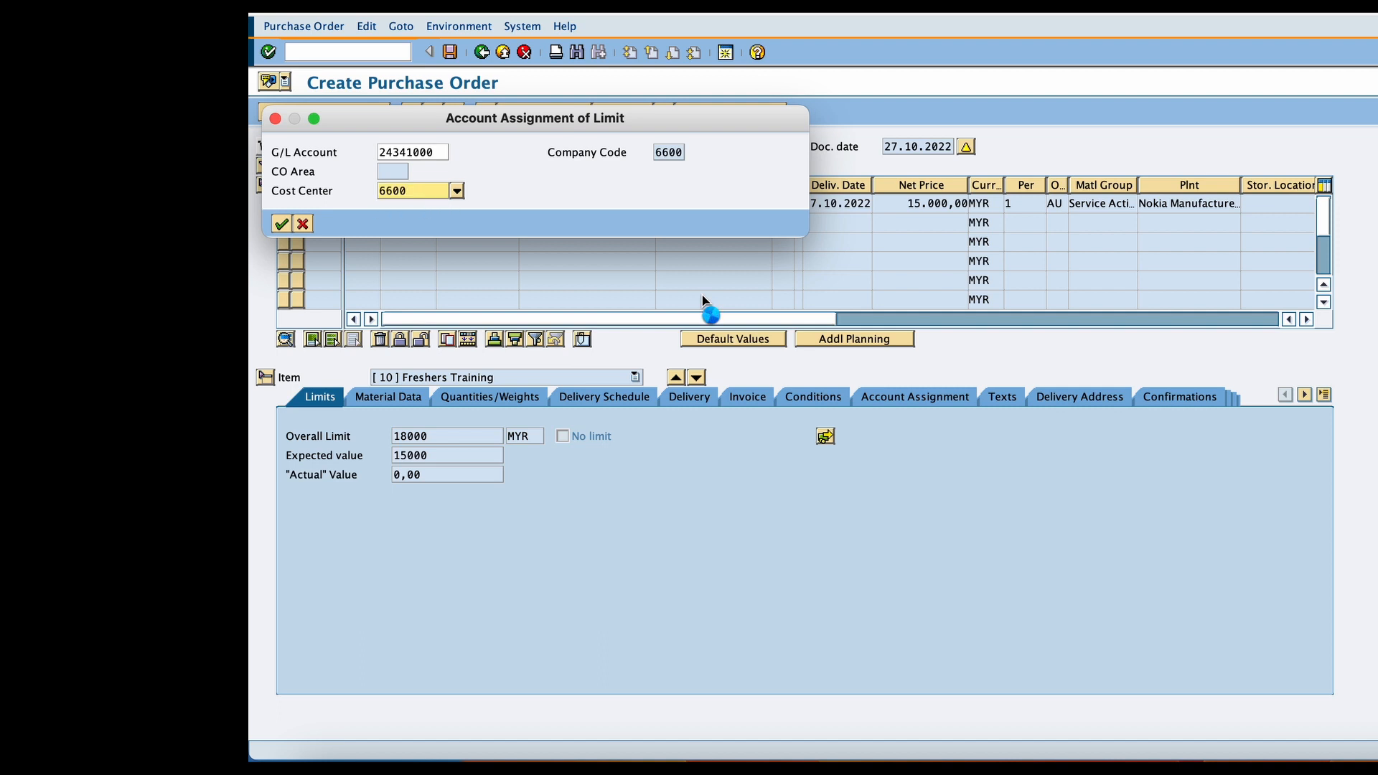
- Assign the R&D expenses G/L account from chart of accounts CAMY to the limit and accept the account assignment
{"action": "left_click", "coordinate": [436, 151]}
{"action": "left_click", "coordinate": [456, 152]}
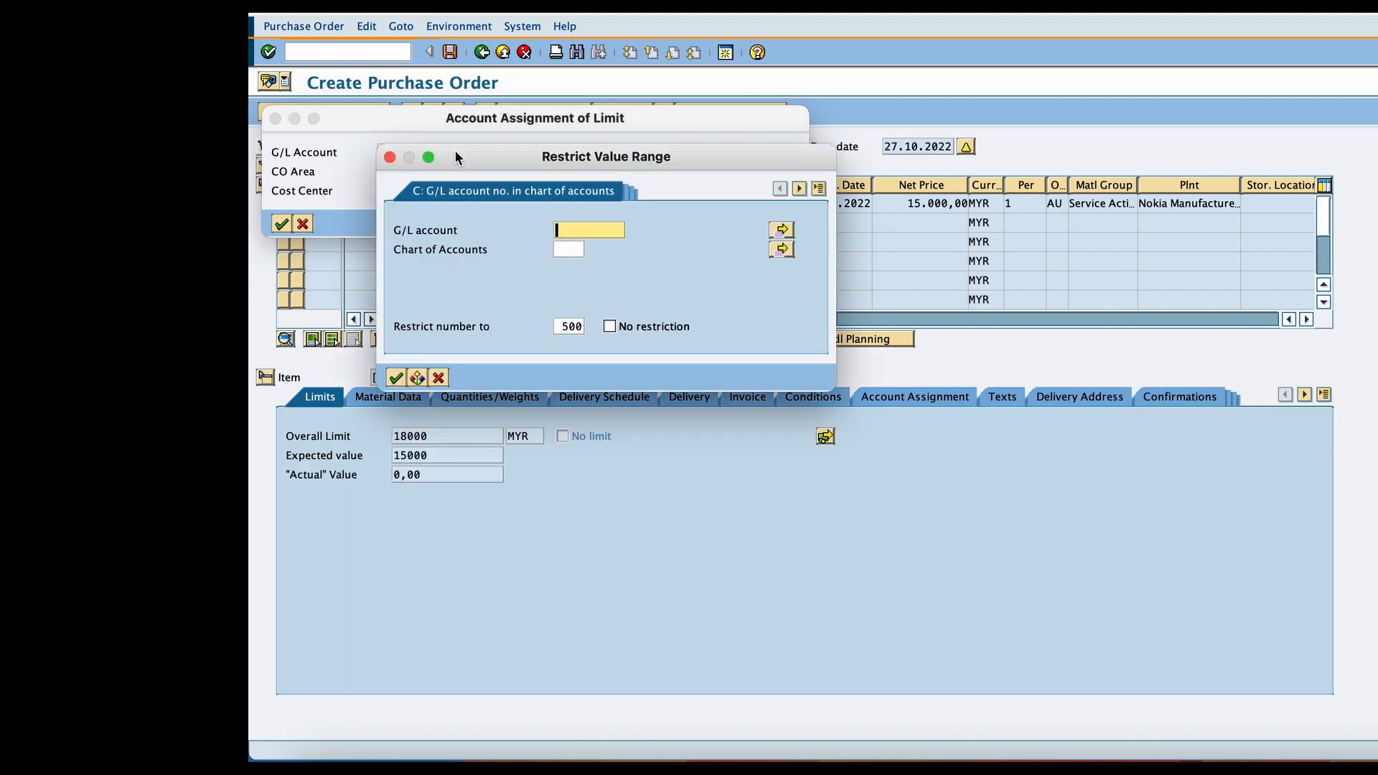
{"action": "left_click", "coordinate": [569, 251]}
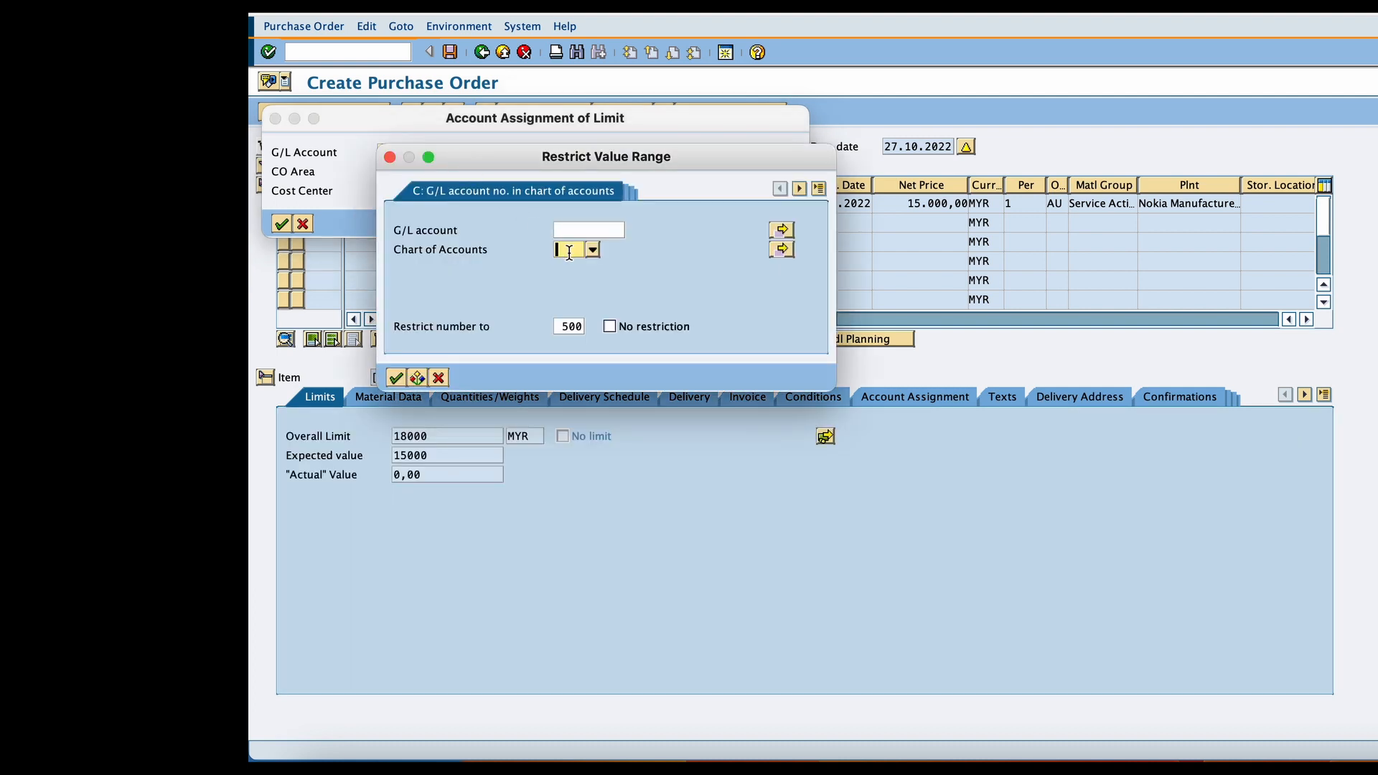
{"action": "type", "text": "c"}
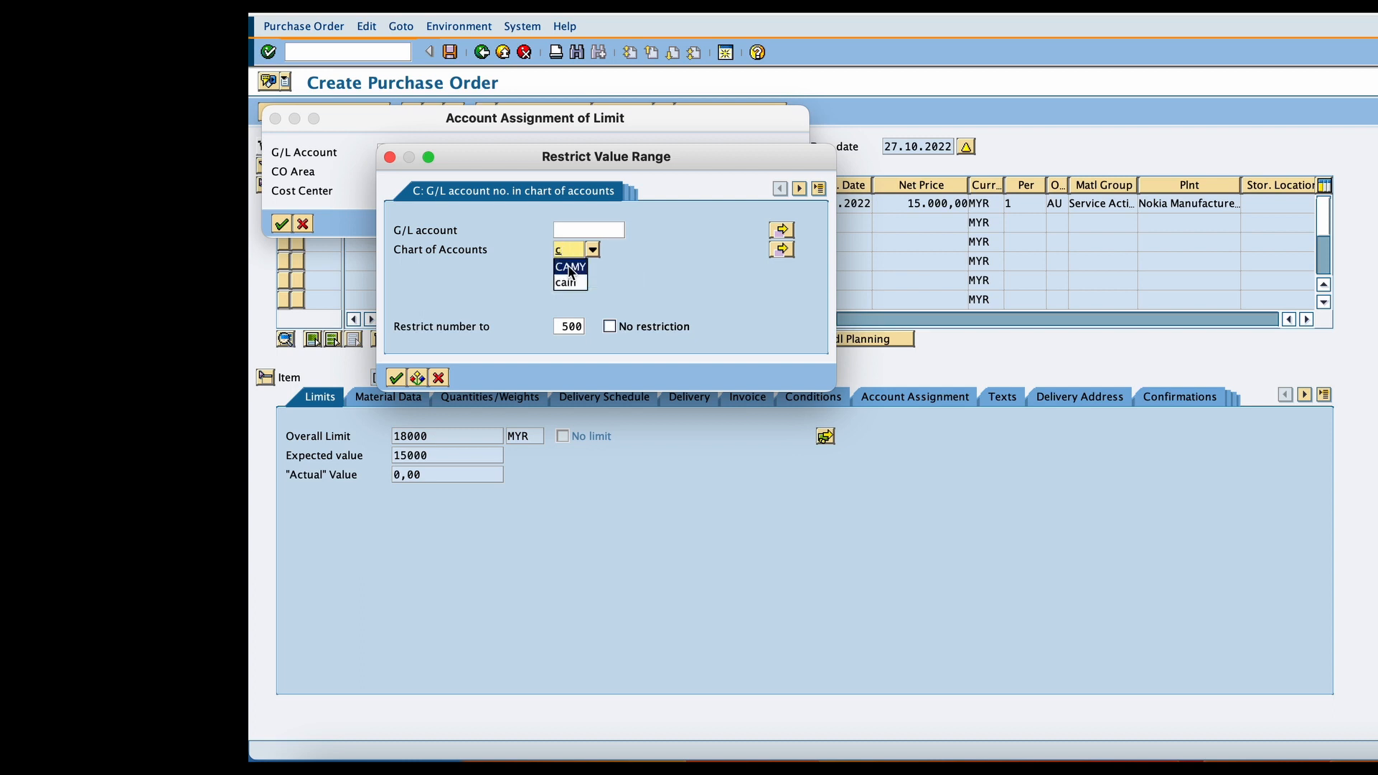
{"action": "key", "text": "Return"}
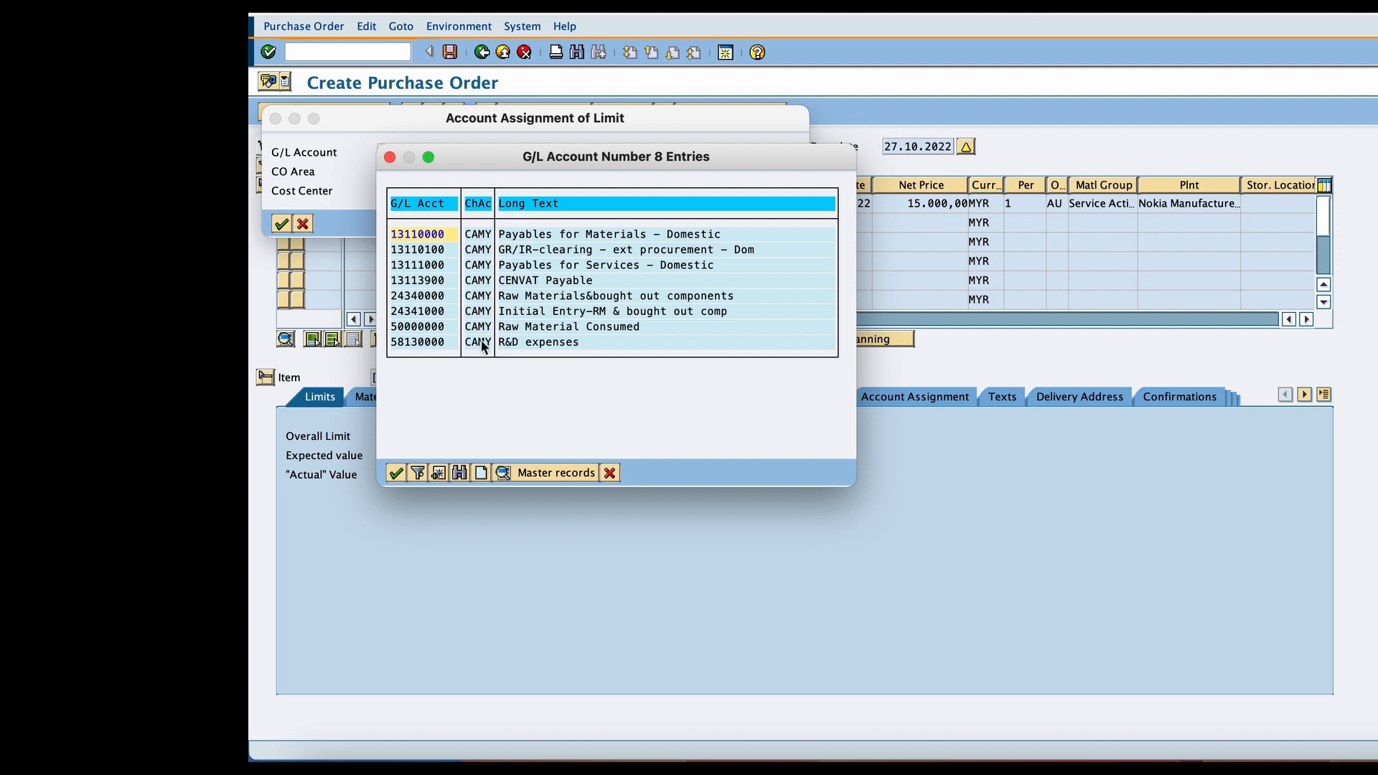
{"action": "left_click", "coordinate": [430, 342]}
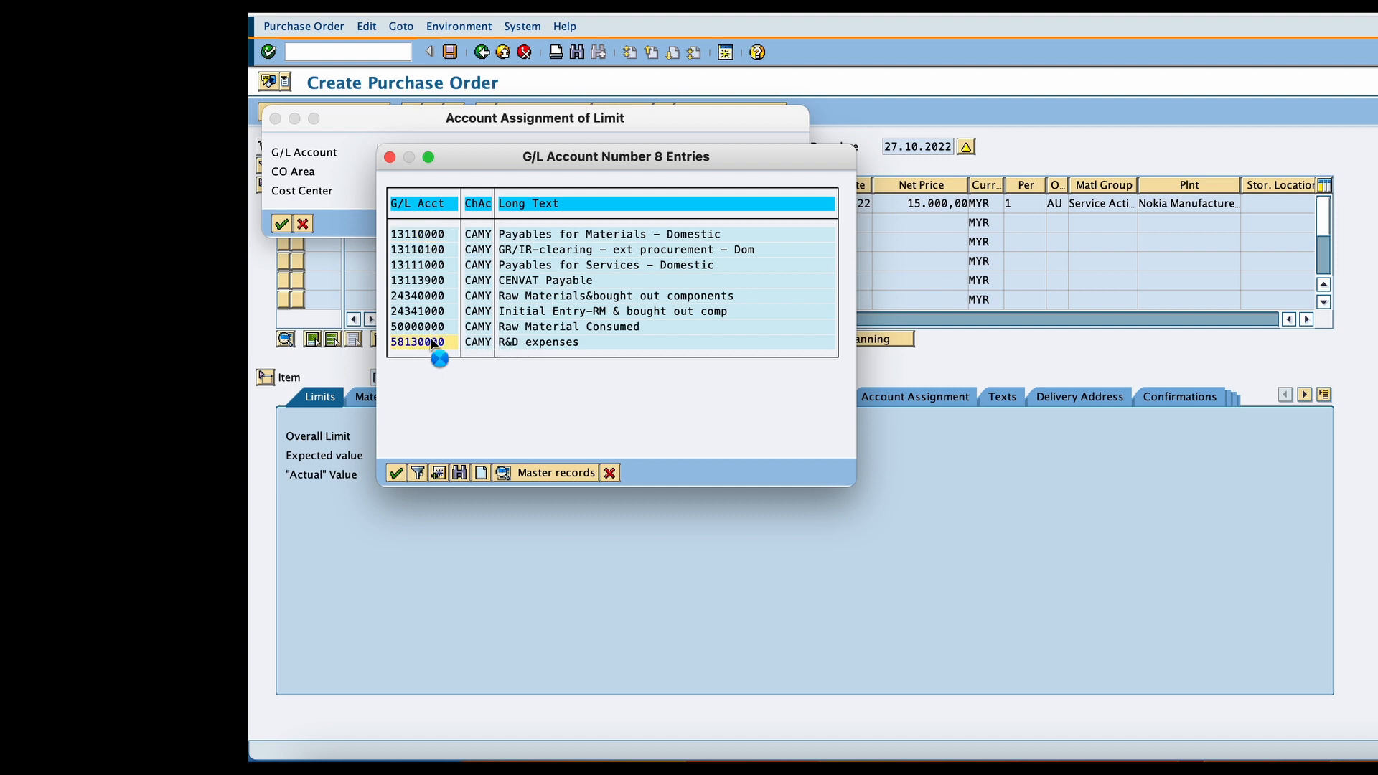
{"action": "double_click", "coordinate": [431, 341]}
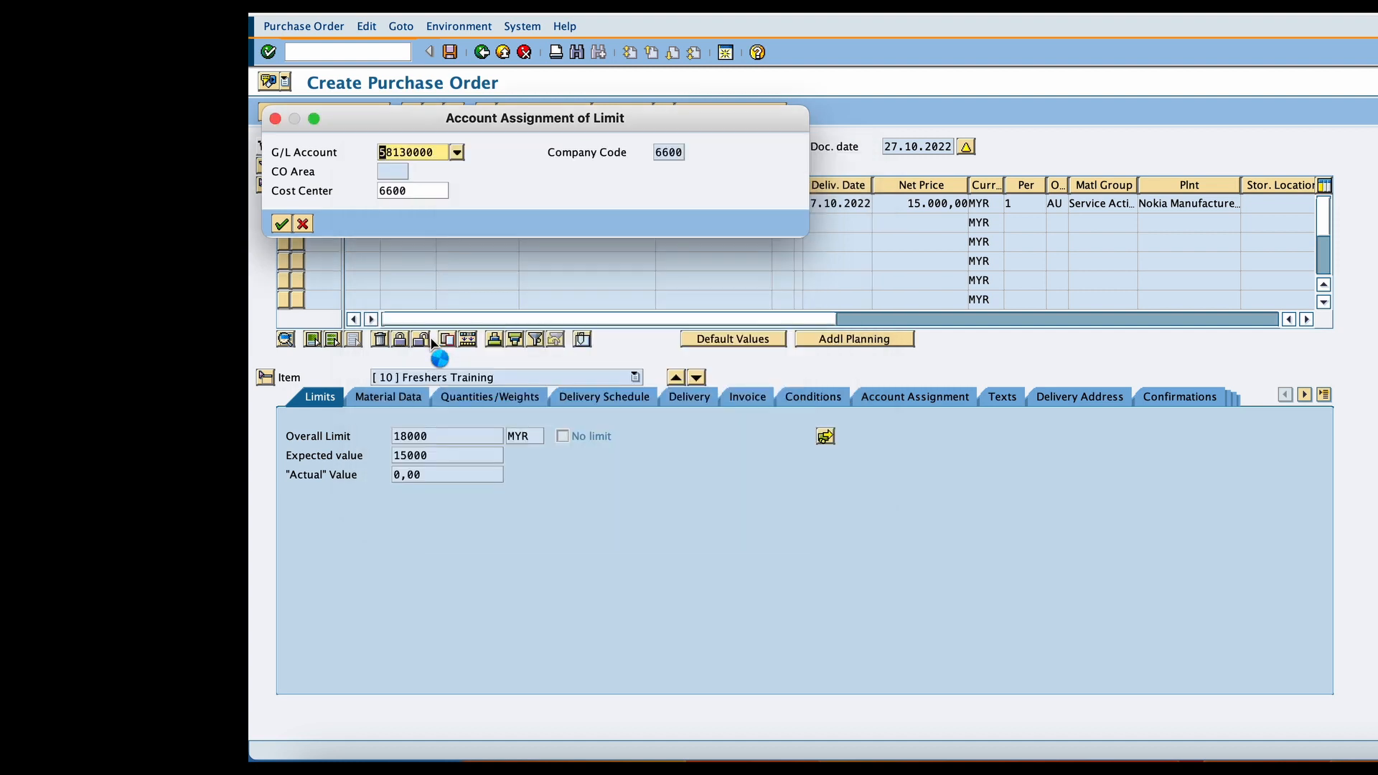
{"action": "left_click", "coordinate": [282, 224]}
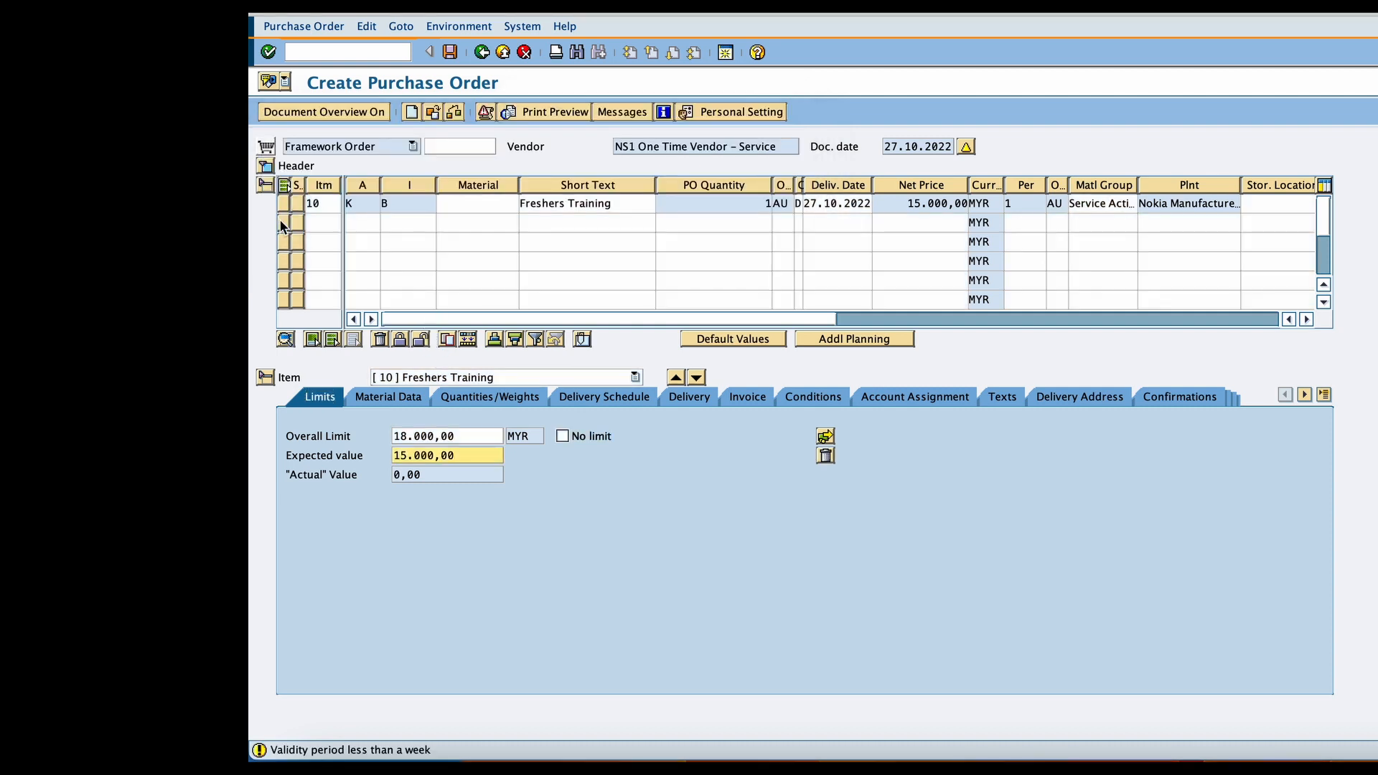
- Set the tax code to V0 in the item's invoice data
{"action": "left_click", "coordinate": [743, 397]}
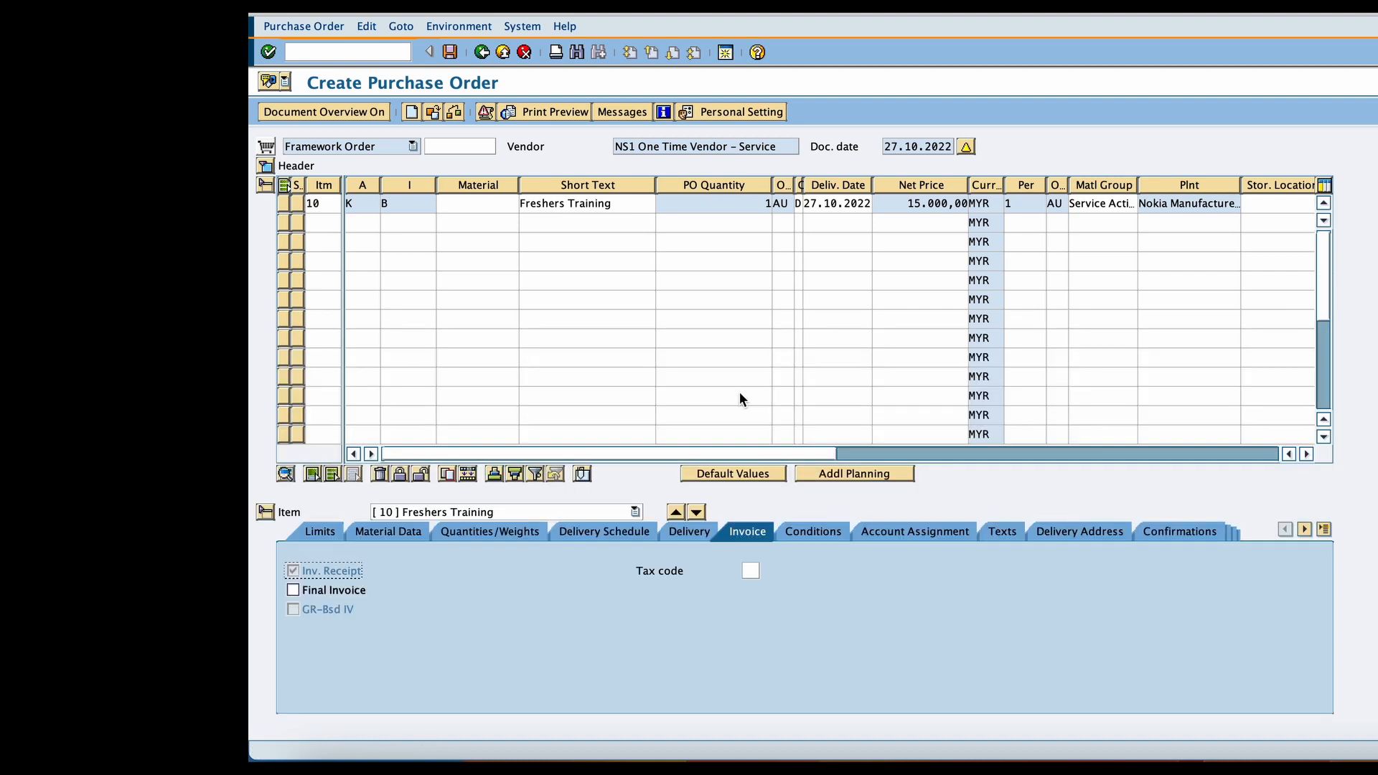
{"action": "left_click", "coordinate": [754, 571]}
{"action": "type", "text": "v"}
{"action": "key", "text": "Return"}
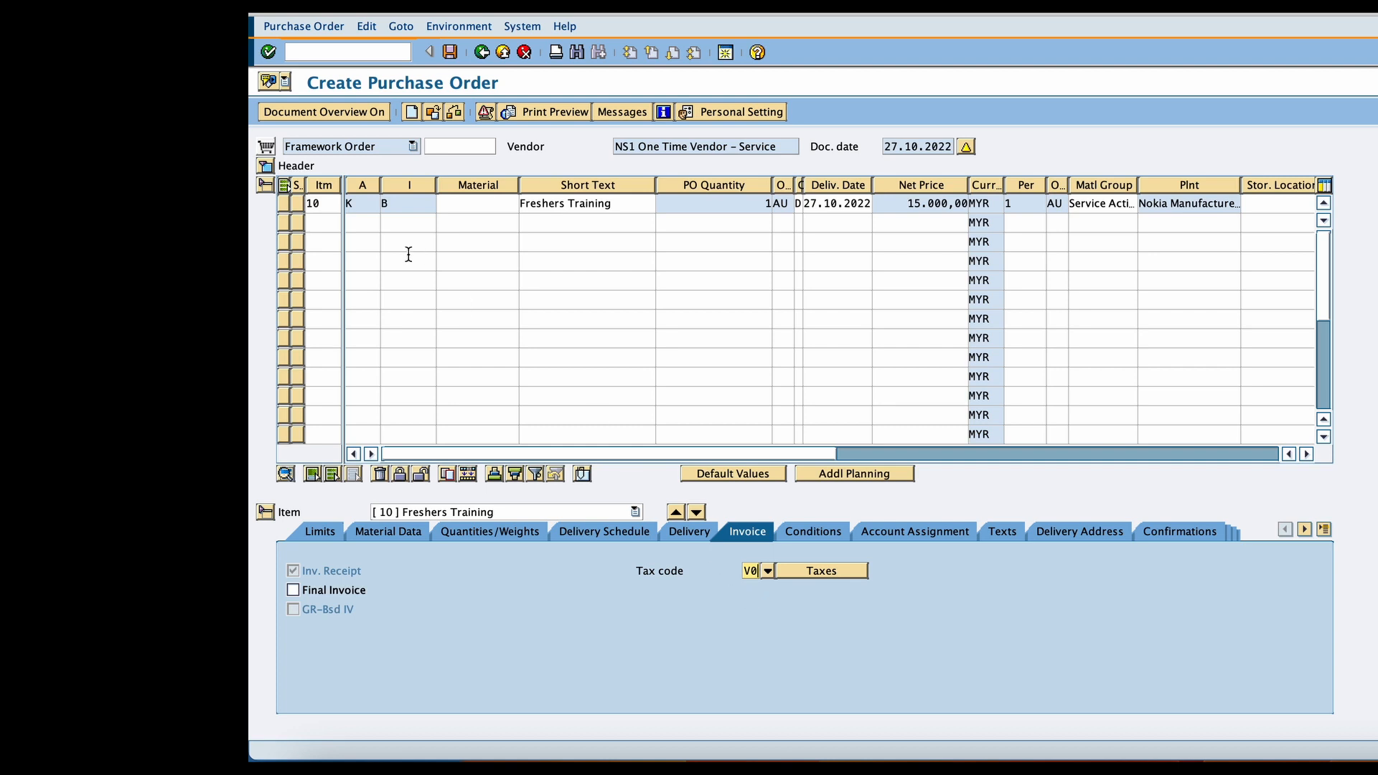
- Fill in the one-time vendor's address in the order header with the name Hotel Blue Star, street, house number, postal code, city and country MY
{"action": "left_click", "coordinate": [265, 167]}
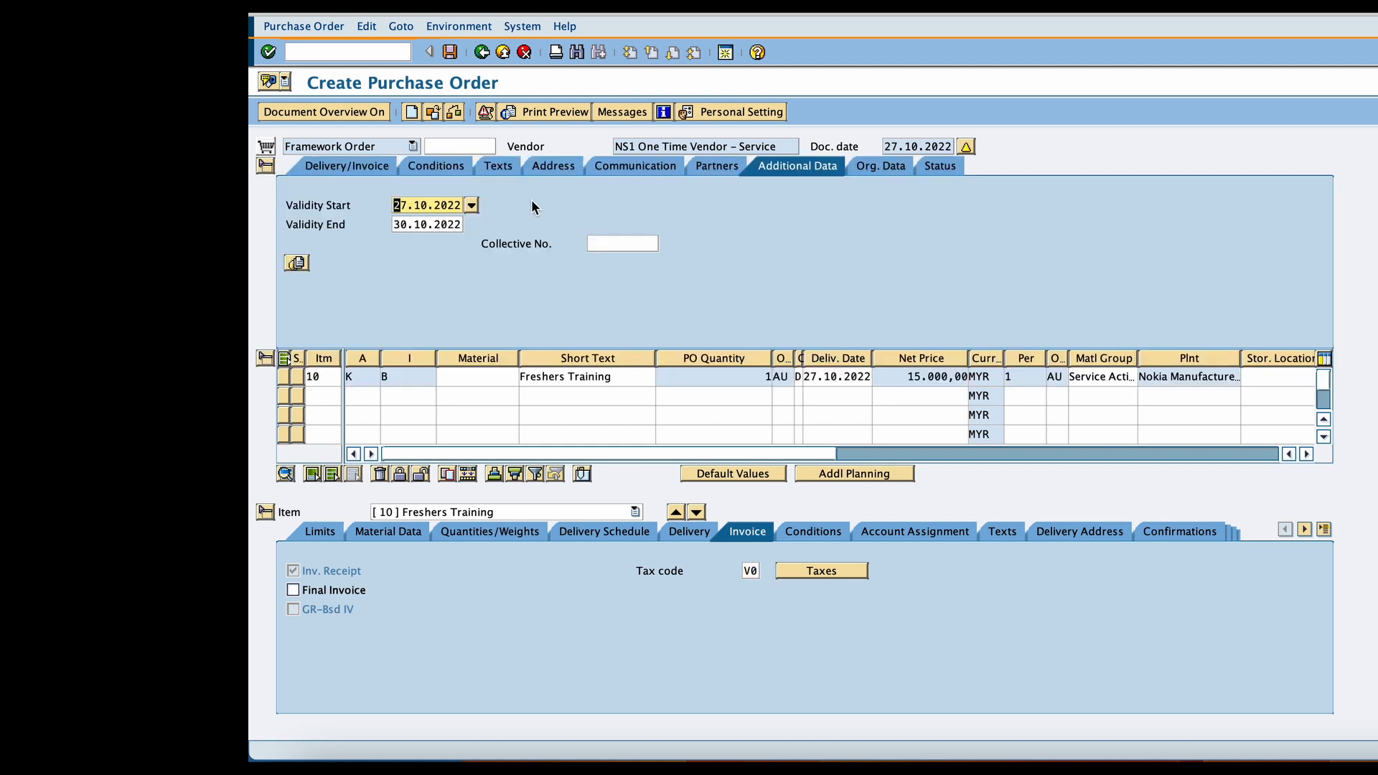
{"action": "left_click", "coordinate": [555, 170]}
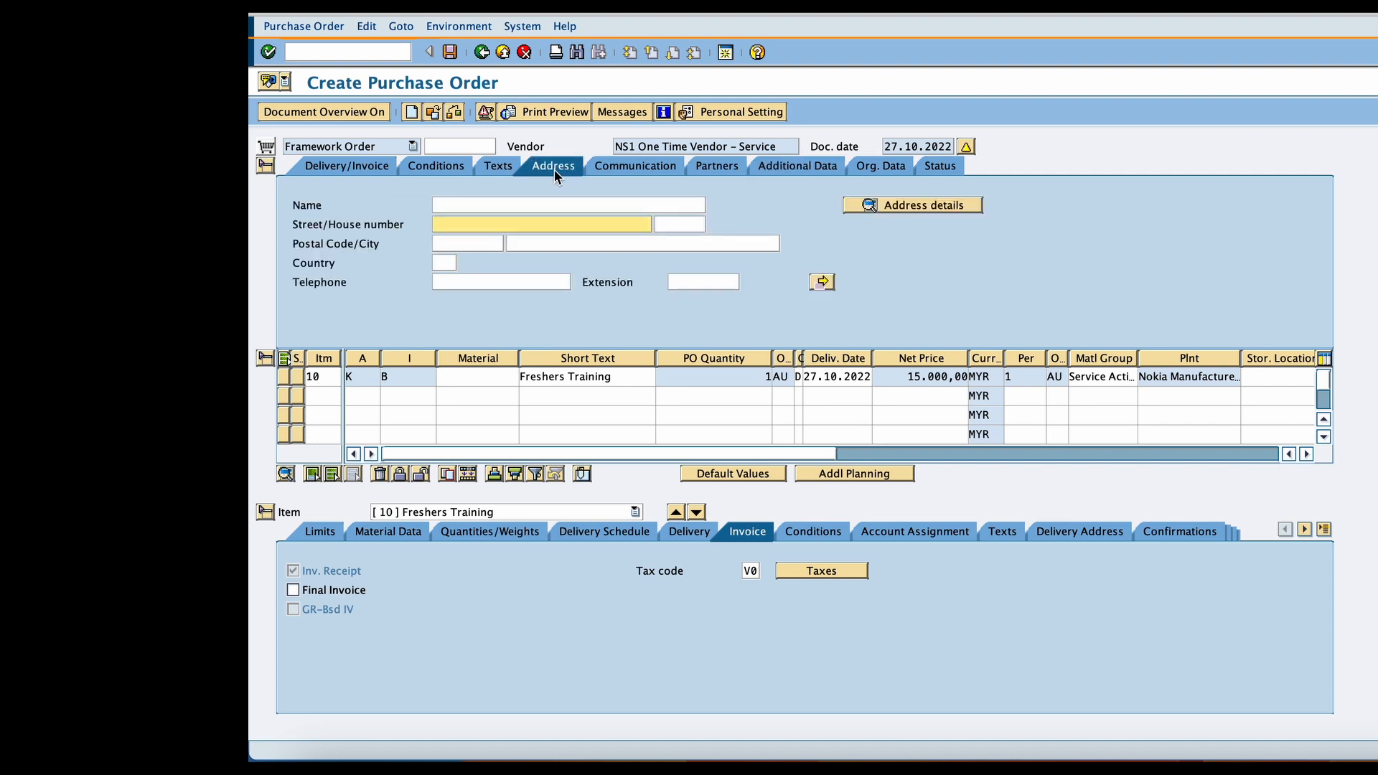
{"action": "left_click", "coordinate": [514, 205]}
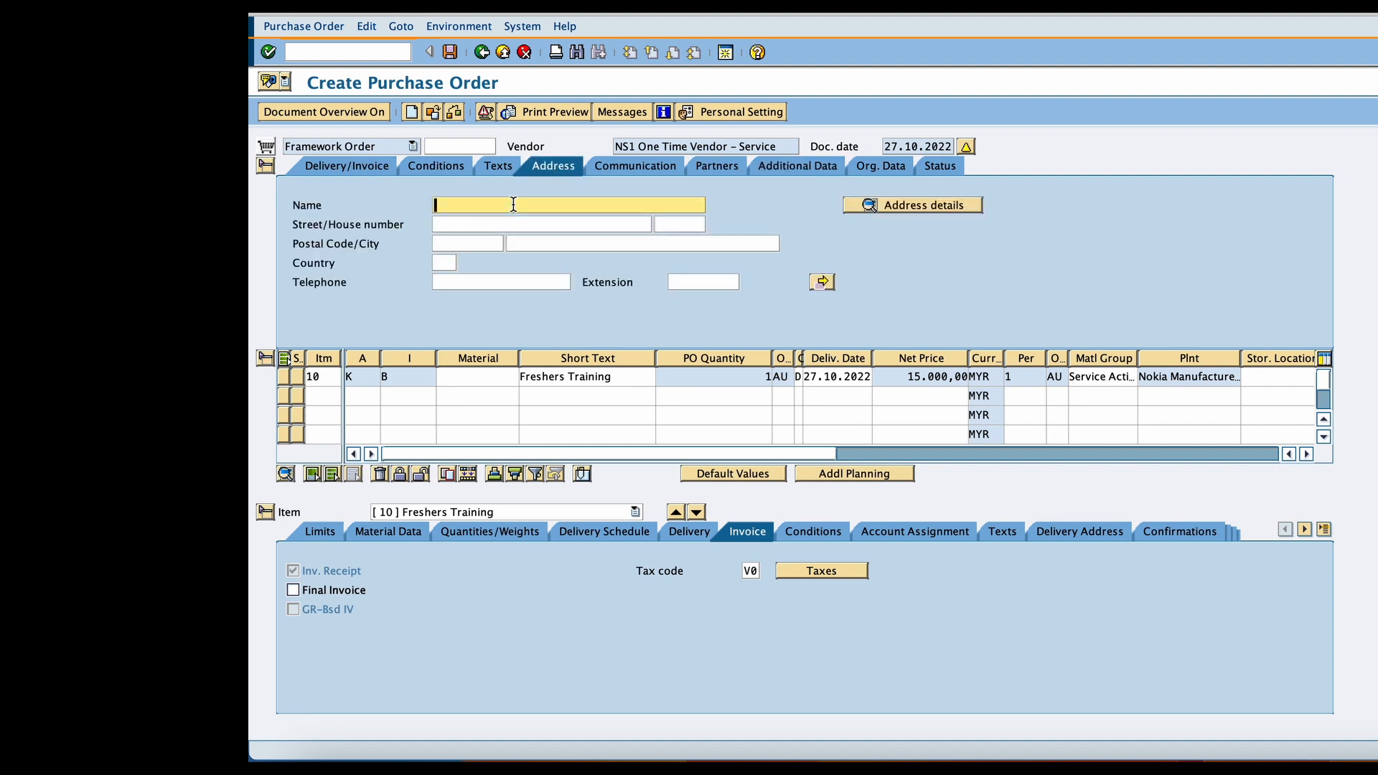
{"action": "type", "text": "H"}
{"action": "key", "text": "Down"}
{"action": "key", "text": "Return"}
{"action": "type", "text": "k"}
{"action": "key", "text": "Down"}
{"action": "key", "text": "Return"}
{"action": "type", "text": "M"}
{"action": "key", "text": "Down"}
{"action": "key", "text": "Return"}
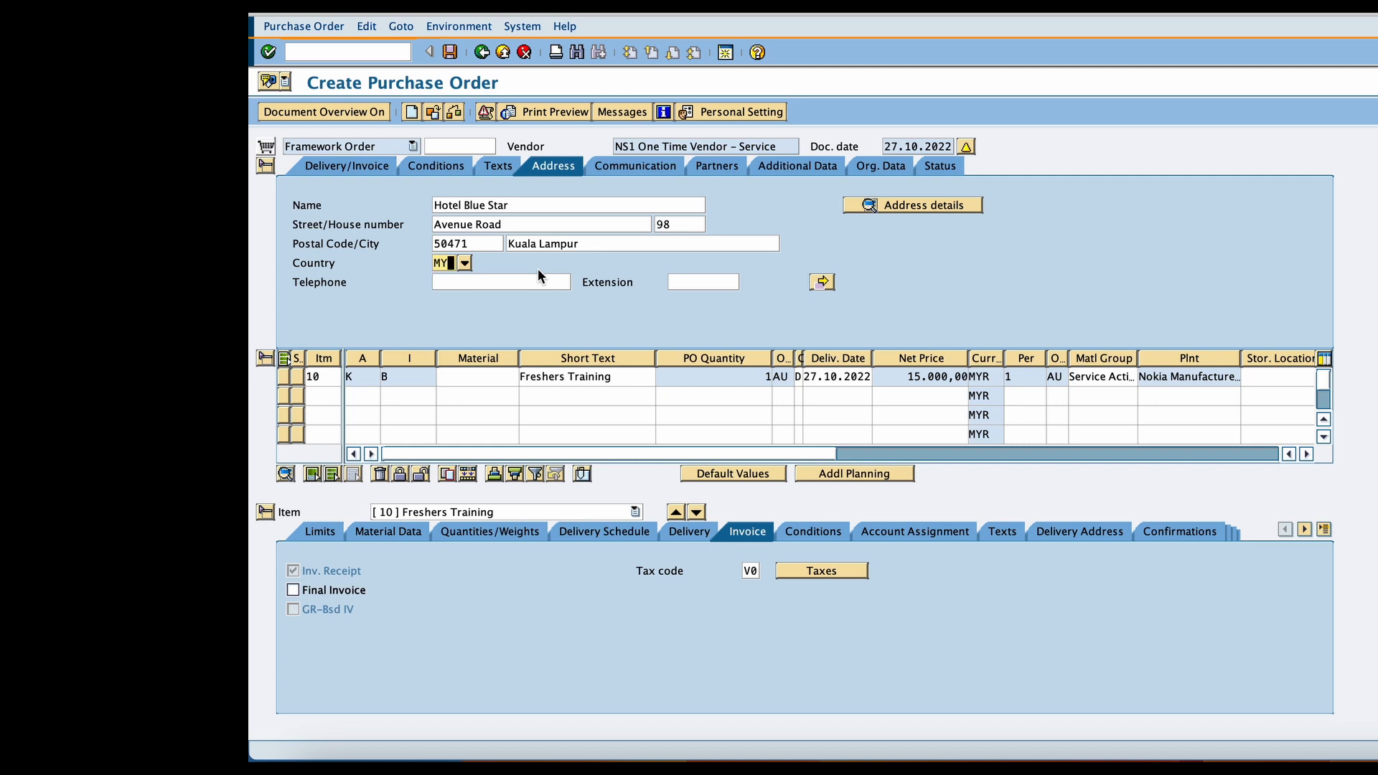
{"action": "key", "text": "Return"}
- Check the framework purchase order, accept the listed messages and save the order
{"action": "left_click", "coordinate": [454, 113]}
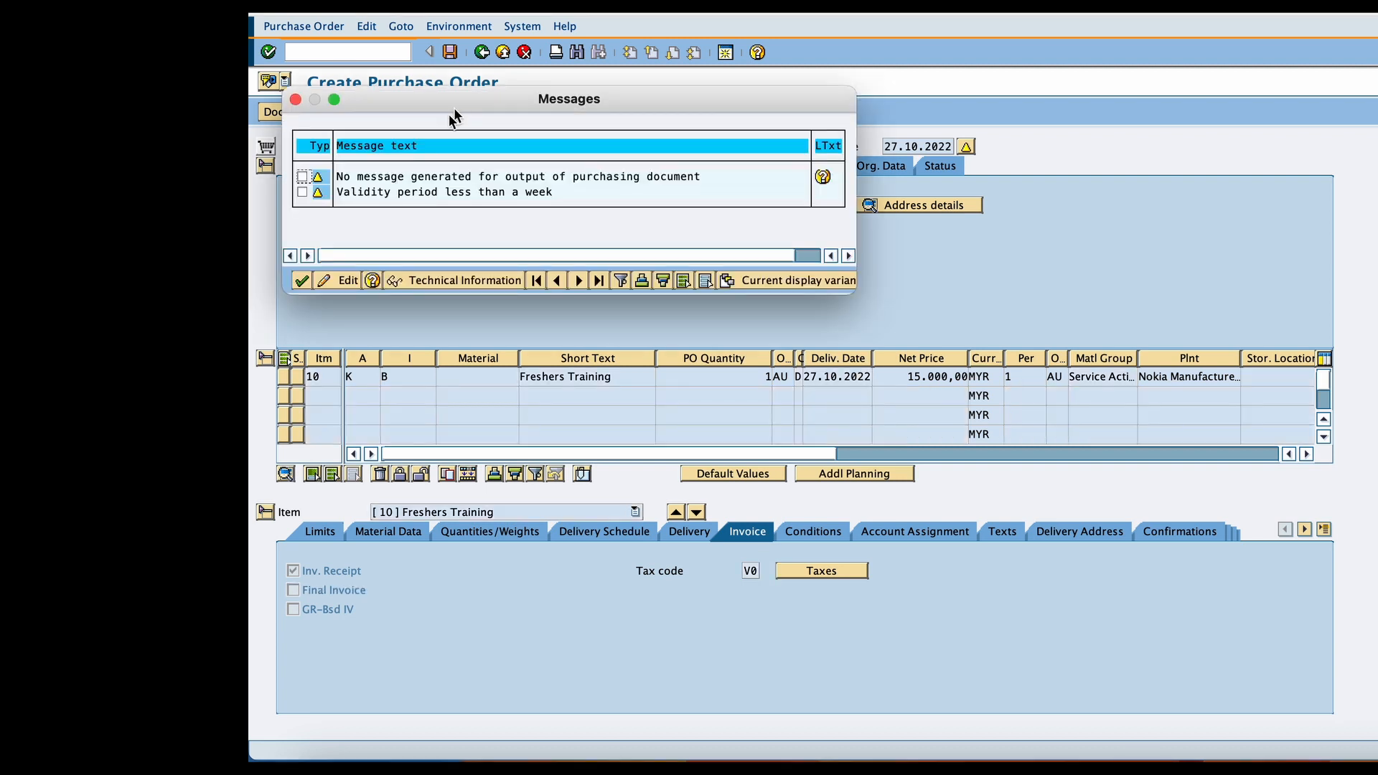
{"action": "left_click", "coordinate": [302, 280]}
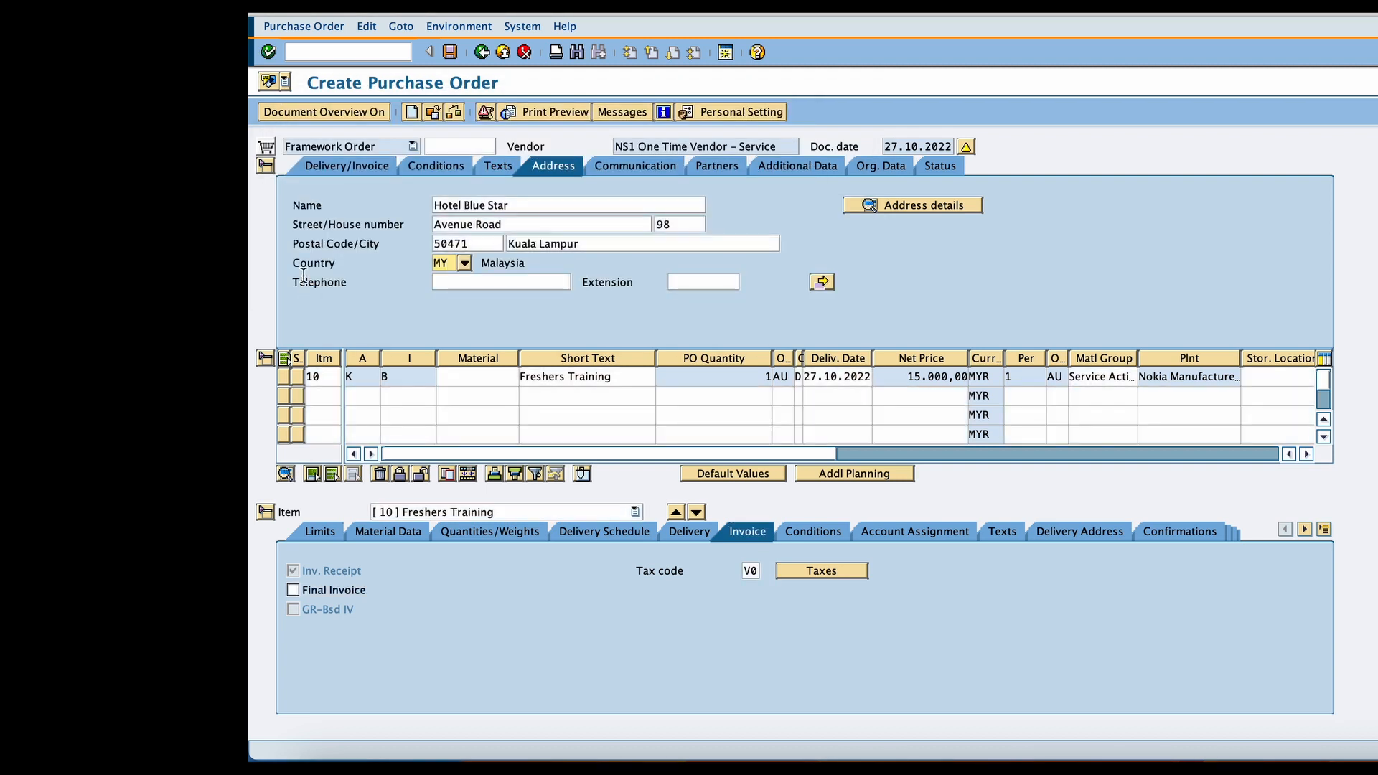
{"action": "left_click", "coordinate": [452, 53]}
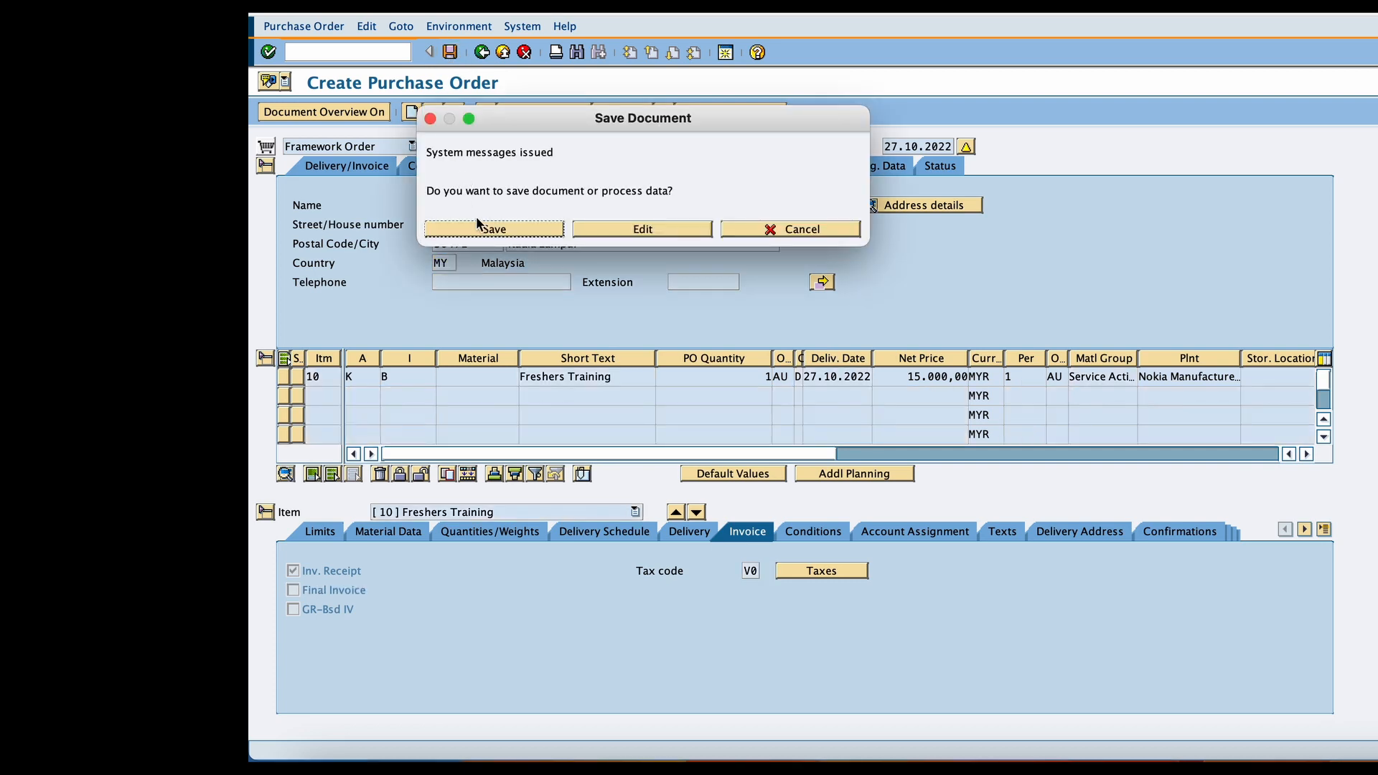
{"action": "left_click", "coordinate": [477, 227]}
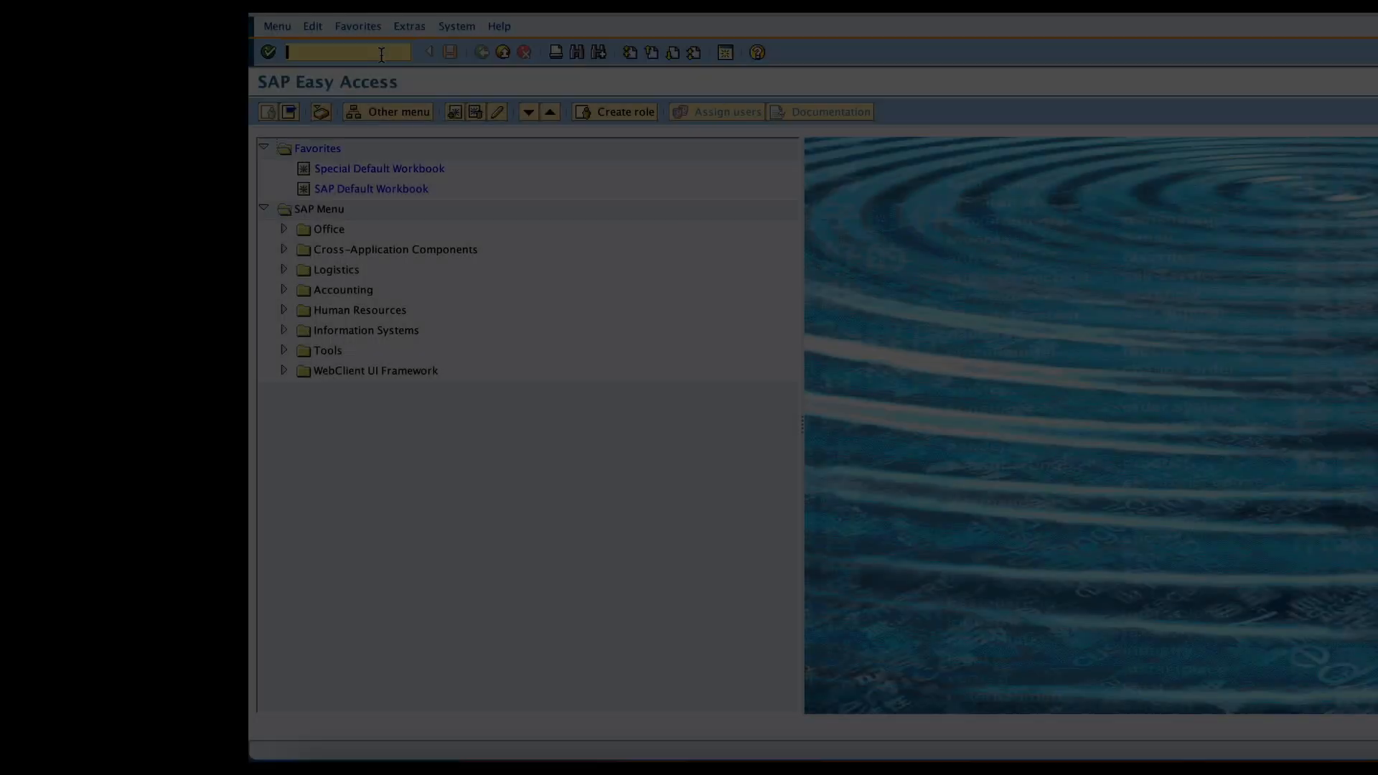
- Start transaction MIRO for entering an incoming invoice with company code 6600
{"action": "type", "text": "MIRO"}
{"action": "key", "text": "Return"}
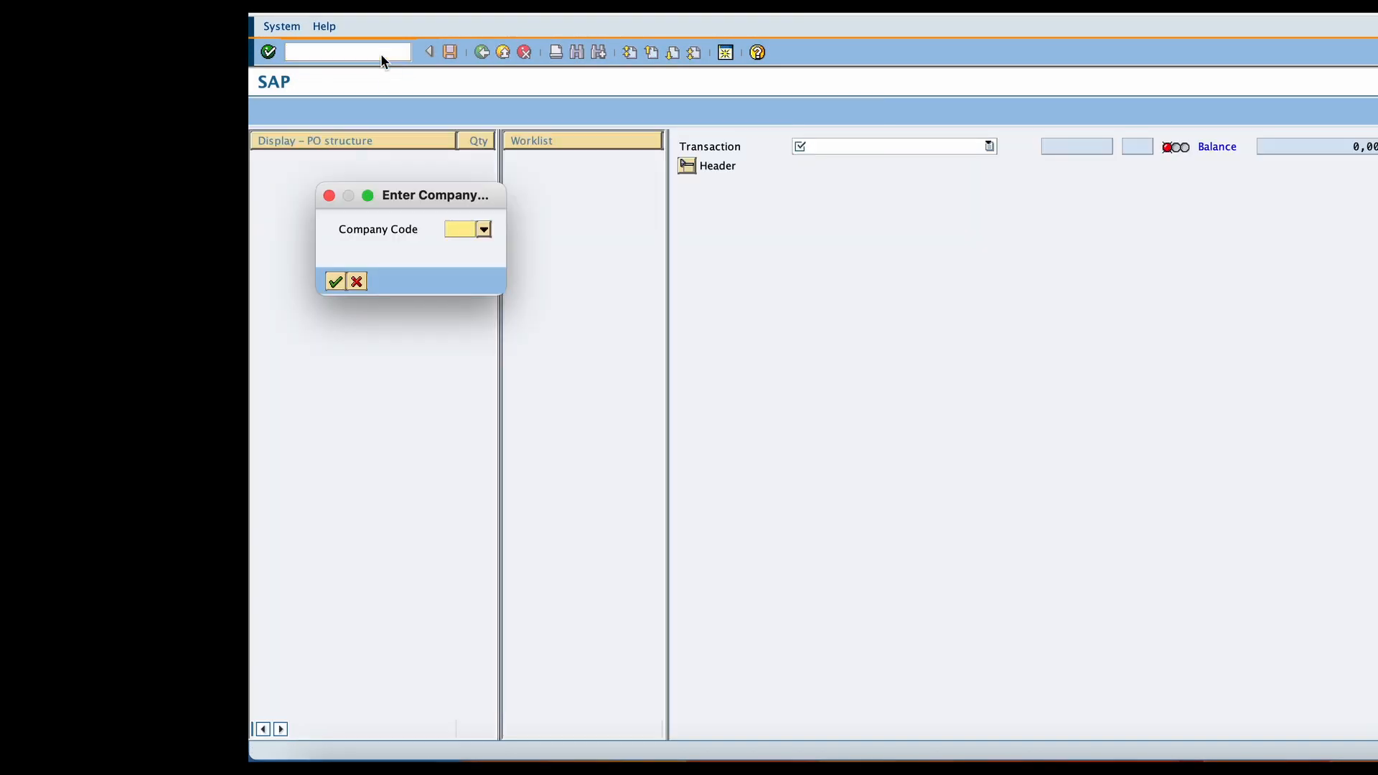
{"action": "type", "text": "66"}
{"action": "key", "text": "Down"}
{"action": "key", "text": "Return"}
{"action": "key", "text": "Return"}
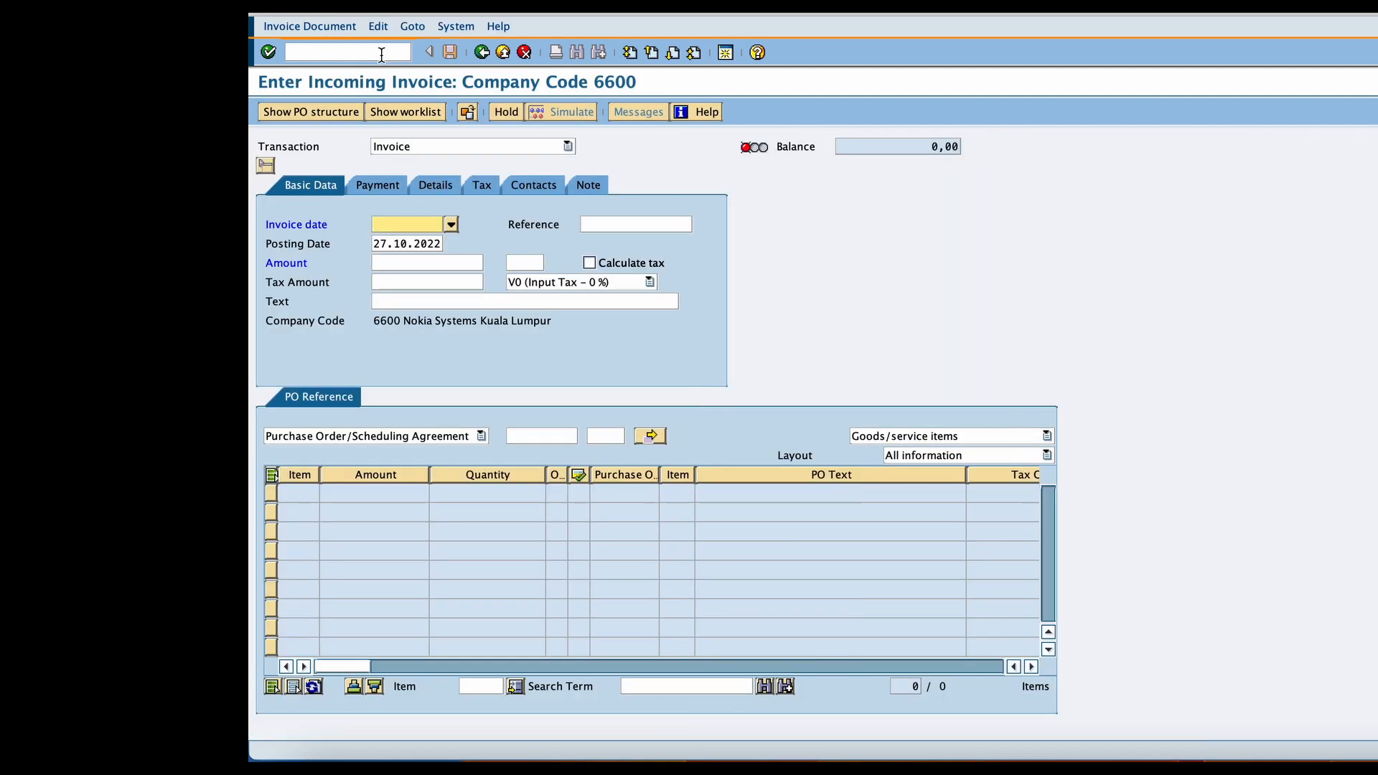
- Set the invoice date to 27.10.2022 and load the item from the saved framework order by its purchasing document number
{"action": "type", "text": "2"}
{"action": "key", "text": "Down"}
{"action": "key", "text": "Return"}
{"action": "left_click", "coordinate": [525, 437]}
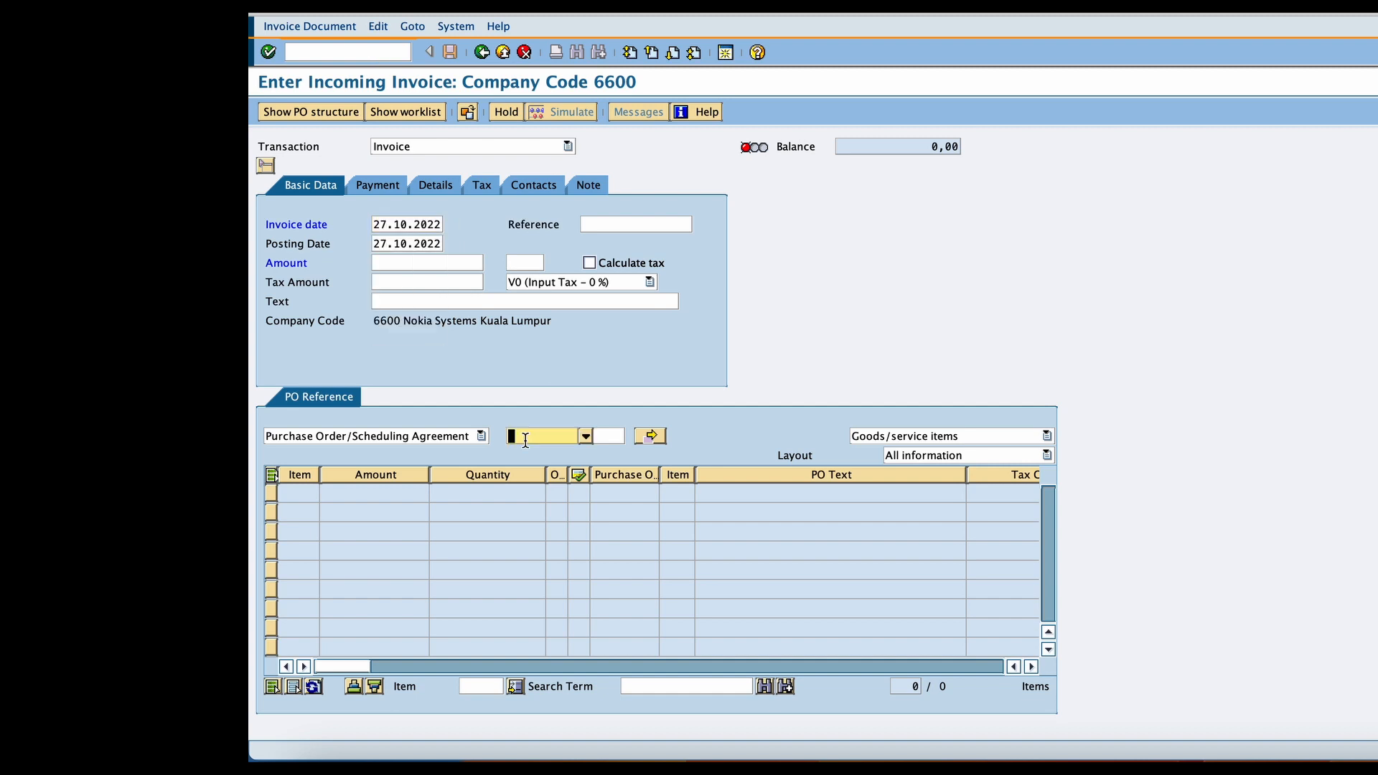
{"action": "key", "text": "ctrl+v"}
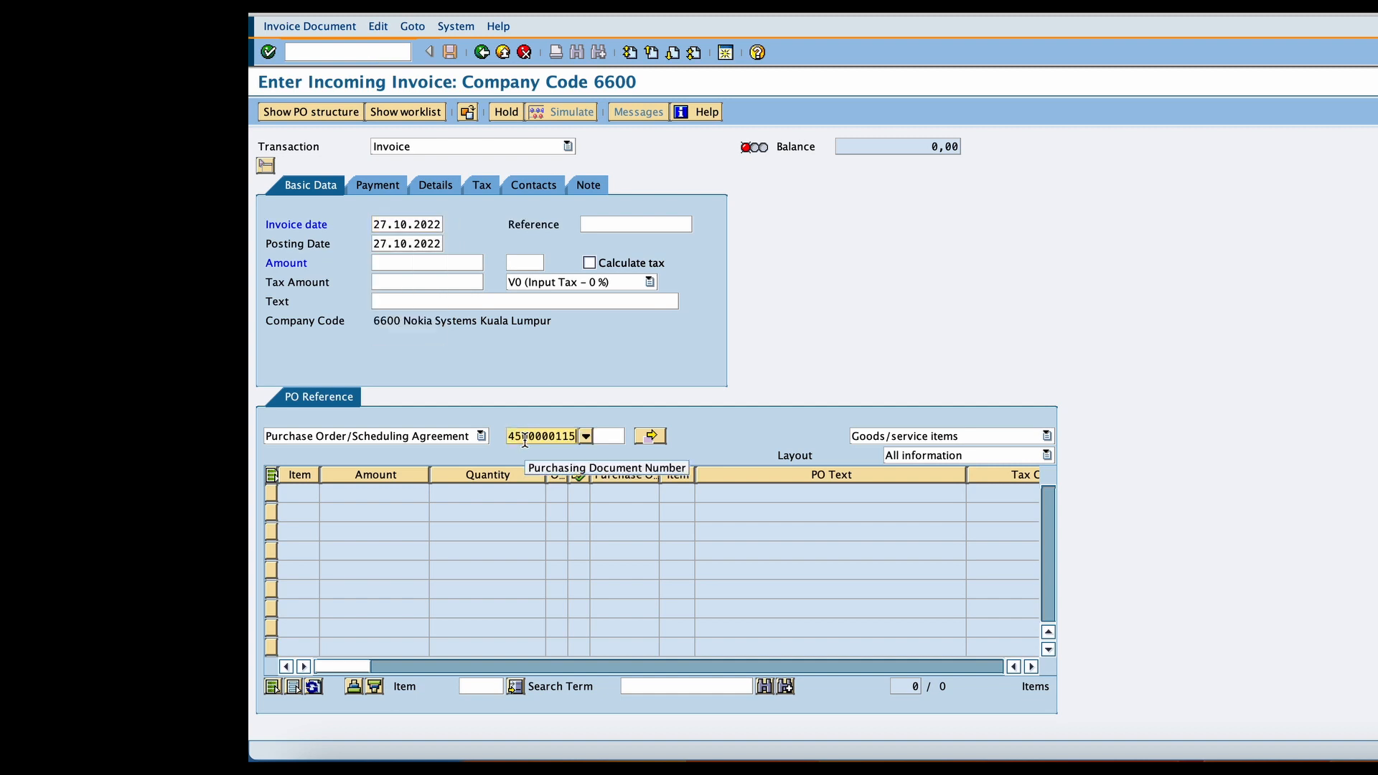
{"action": "key", "text": "Return"}
- Set the baseline date in the invoice's payment data to 27.10.2022
{"action": "left_click", "coordinate": [396, 219]}
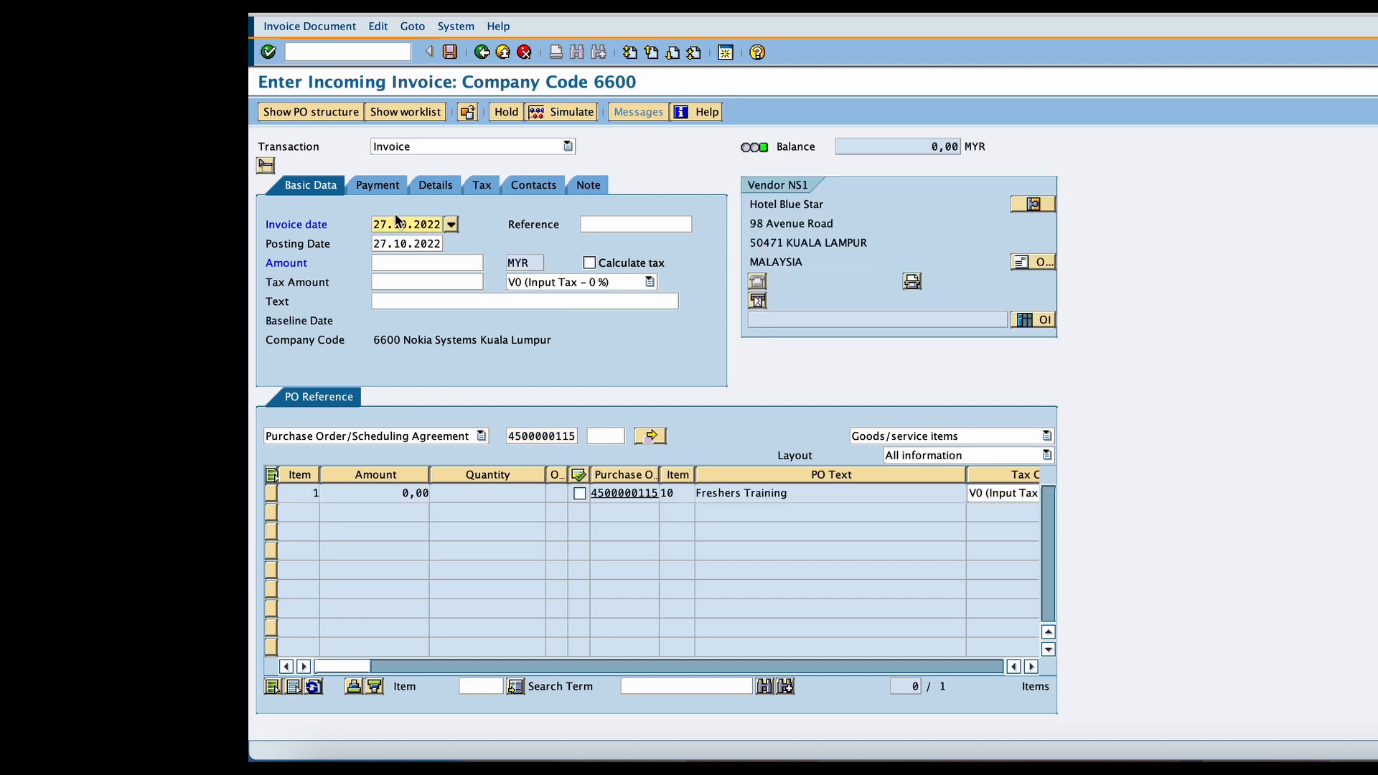
{"action": "left_click", "coordinate": [380, 185]}
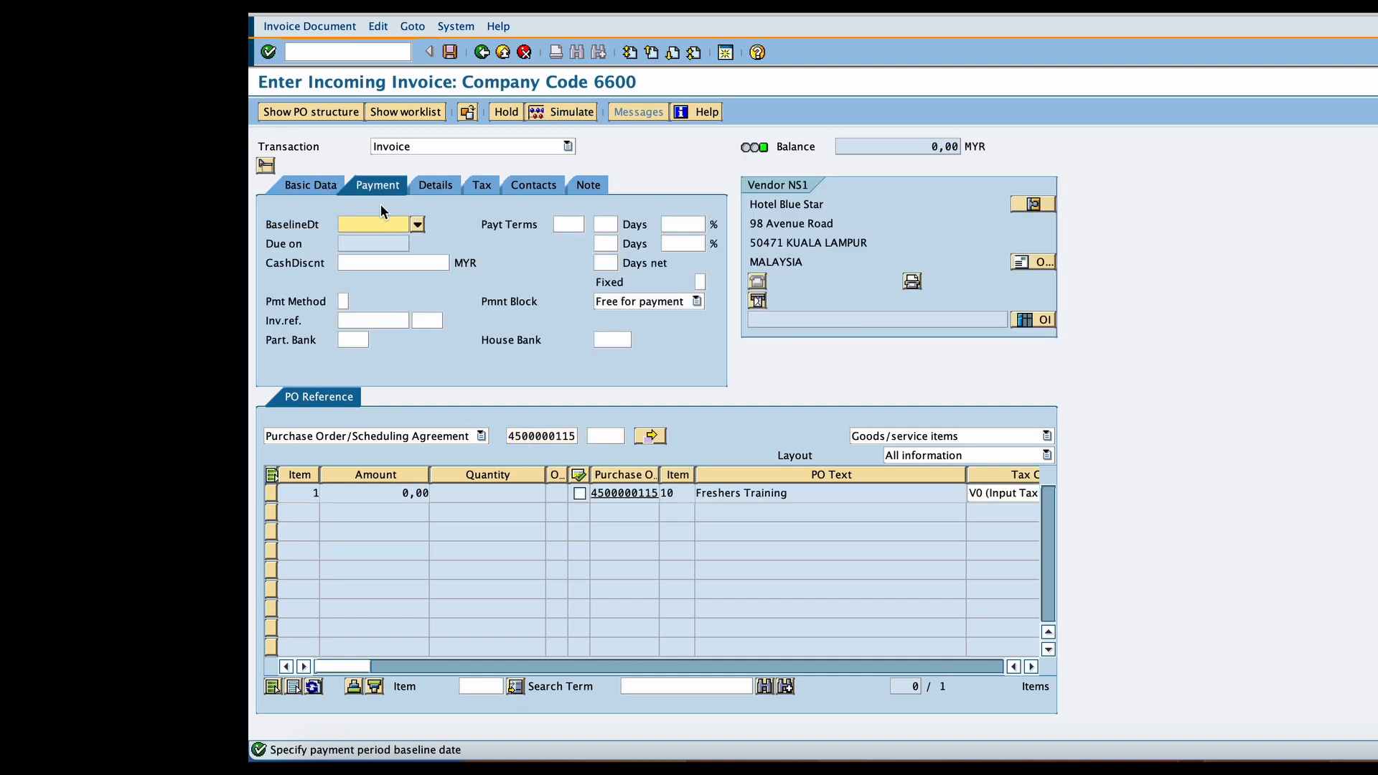
{"action": "left_click", "coordinate": [369, 237]}
- Open the Freshers Training invoice item's account assignment and check it with a total amount of 20000
{"action": "left_click", "coordinate": [1032, 667]}
{"action": "left_click", "coordinate": [1032, 666]}
{"action": "left_click", "coordinate": [1031, 666]}
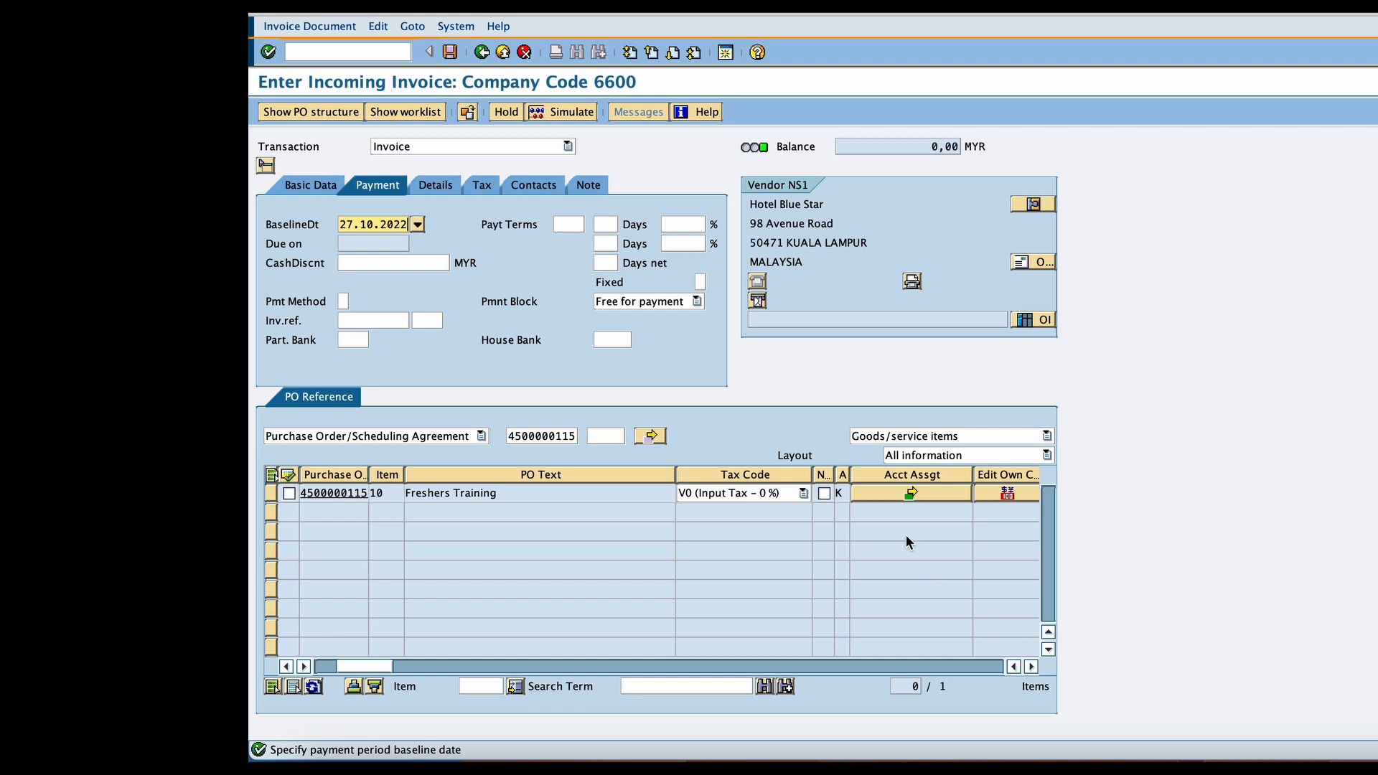
{"action": "left_click", "coordinate": [889, 492]}
{"action": "type", "text": "20000"}
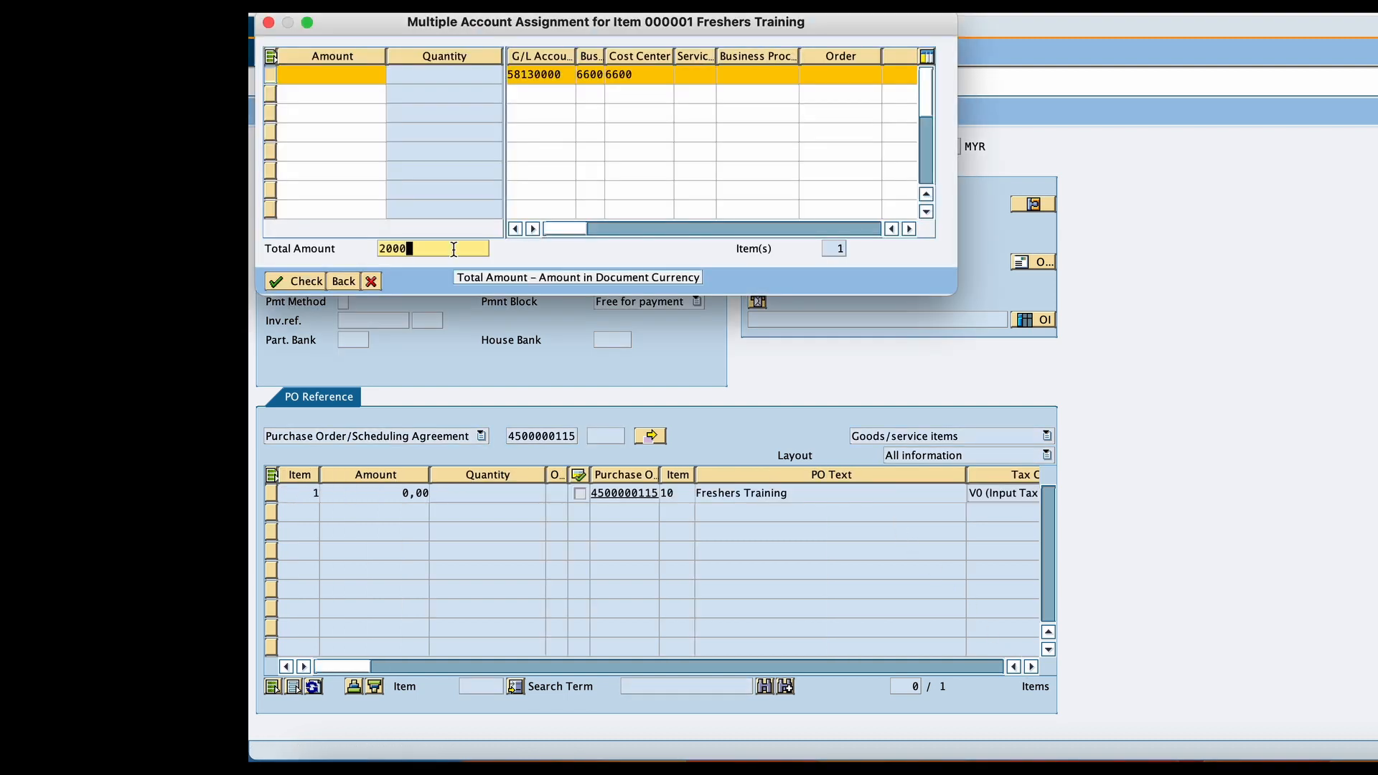
{"action": "left_click", "coordinate": [315, 283]}
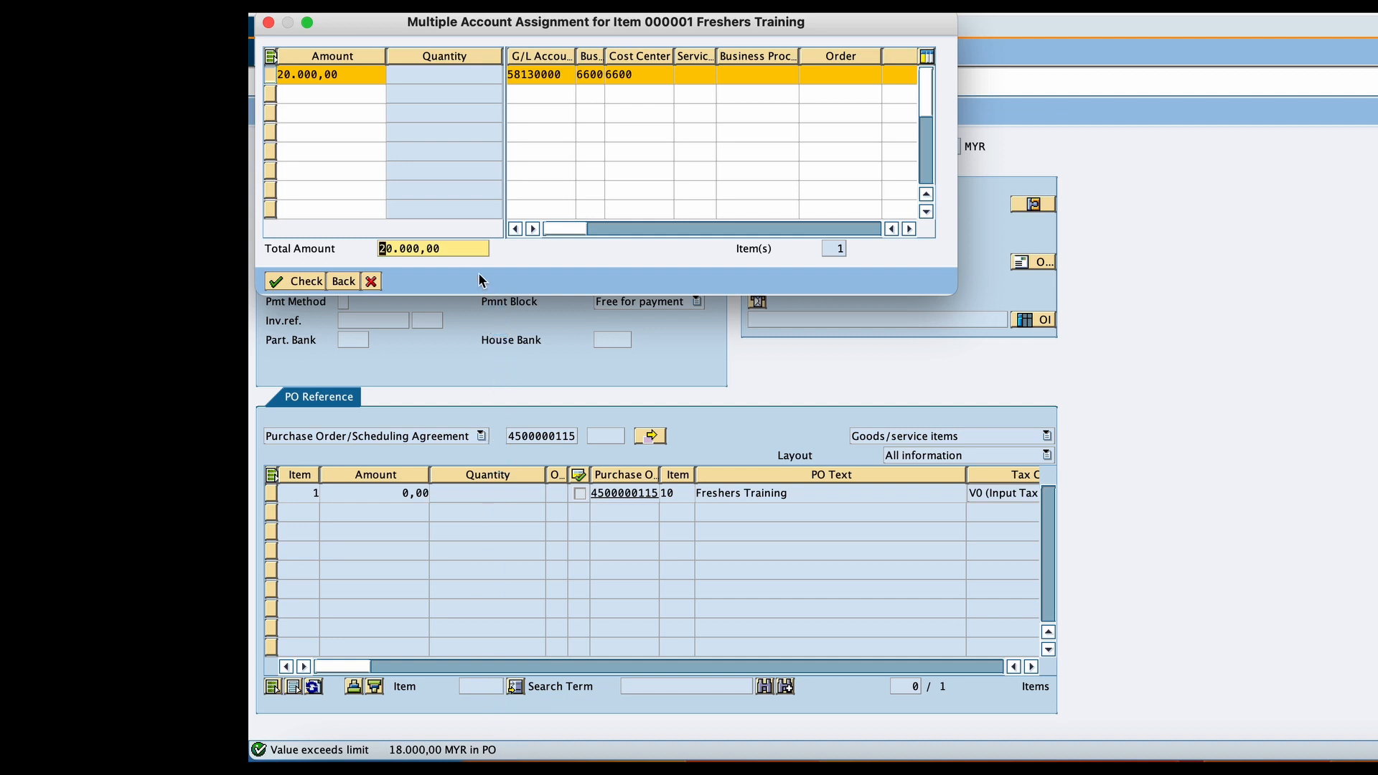
- Set the total amount of the account assignment to 10000 and check it
{"action": "left_click", "coordinate": [465, 254]}
{"action": "key", "text": "BackSpace"}
{"action": "key", "text": "BackSpace"}
{"action": "key", "text": "BackSpace"}
{"action": "key", "text": "BackSpace"}
{"action": "key", "text": "BackSpace"}
{"action": "key", "text": "BackSpace"}
{"action": "key", "text": "BackSpace"}
{"action": "key", "text": "BackSpace"}
{"action": "key", "text": "BackSpace"}
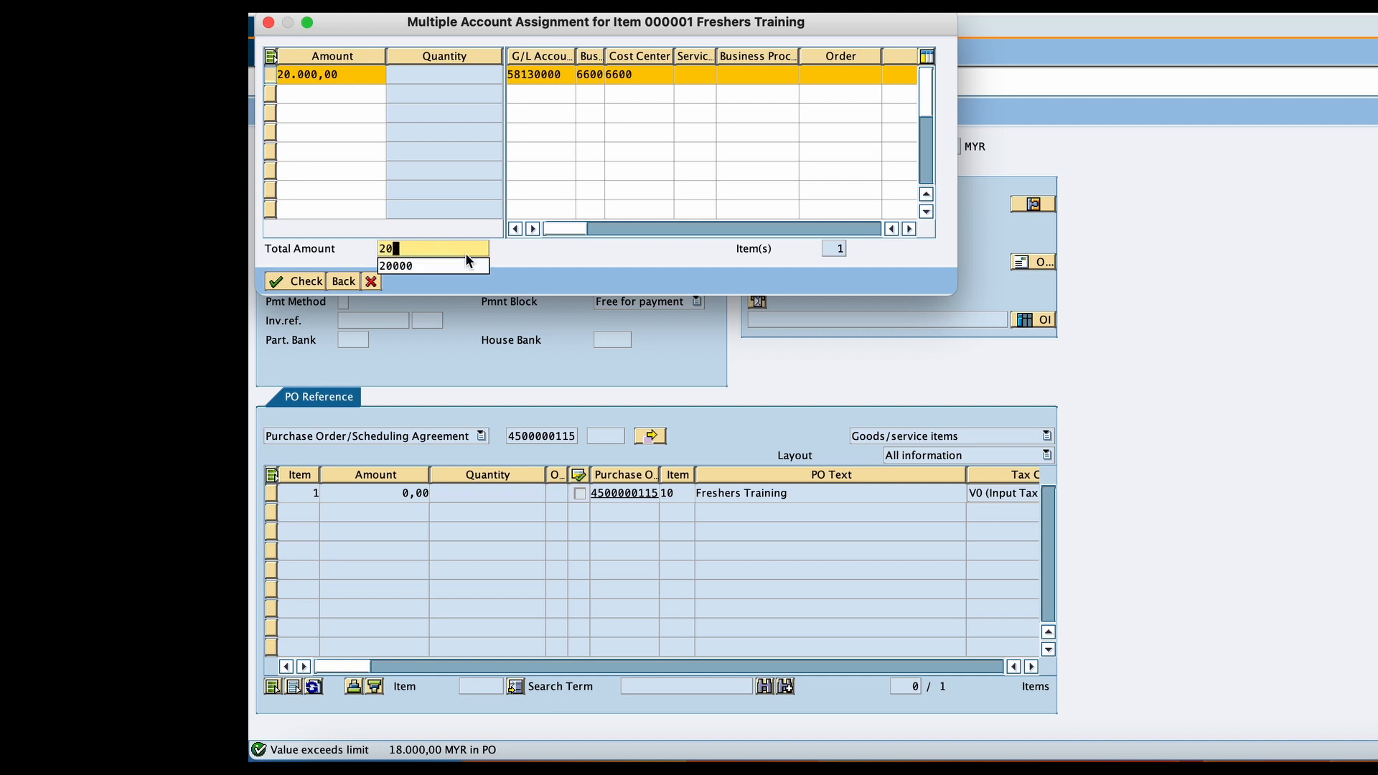
{"action": "type", "text": "1"}
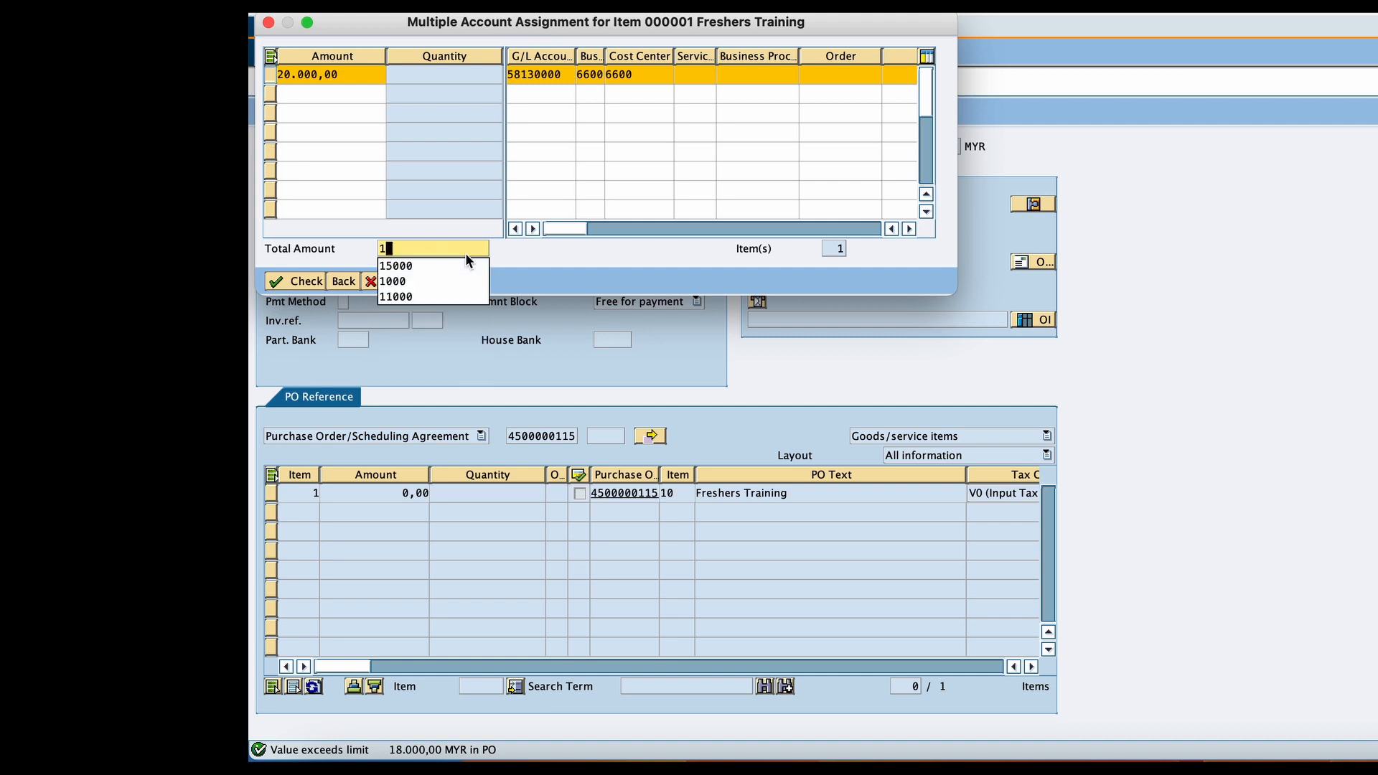
{"action": "type", "text": "0000"}
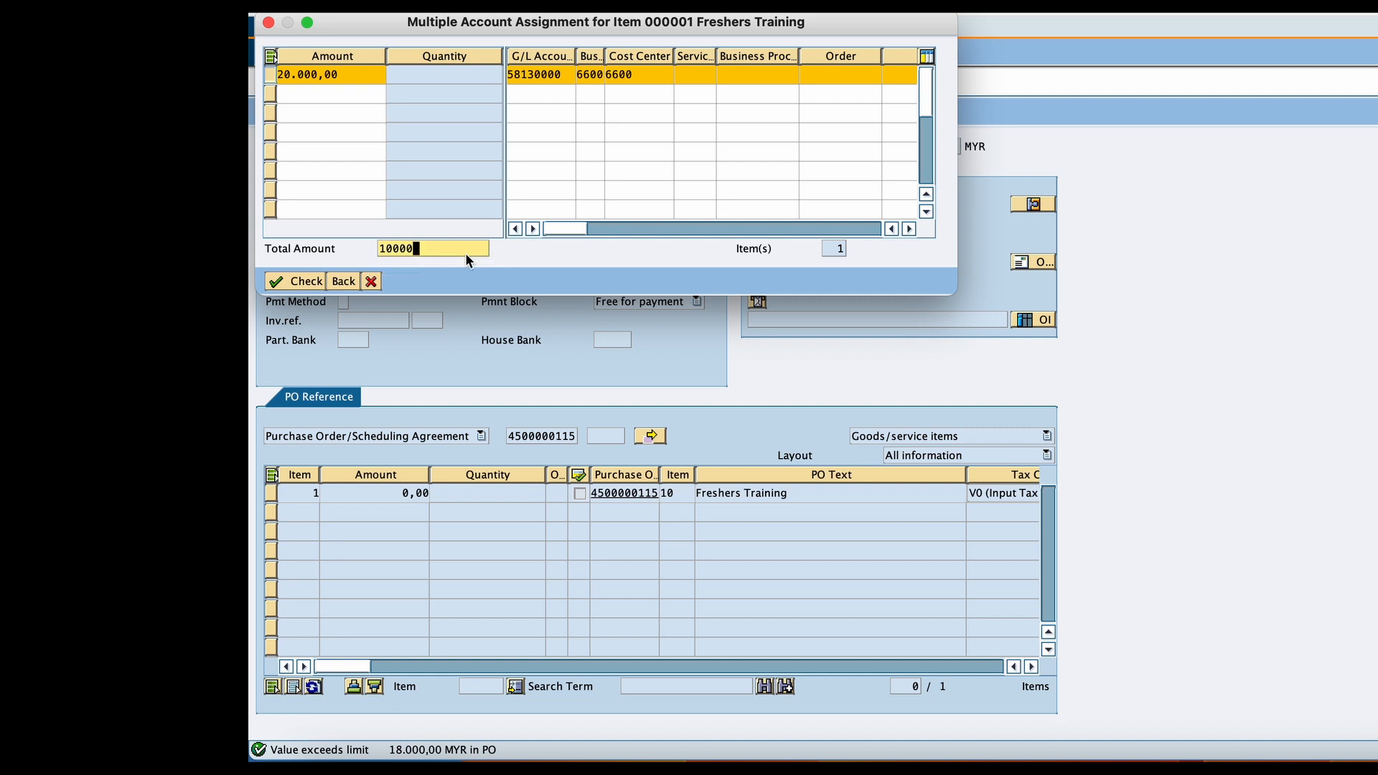
{"action": "left_click", "coordinate": [305, 281]}
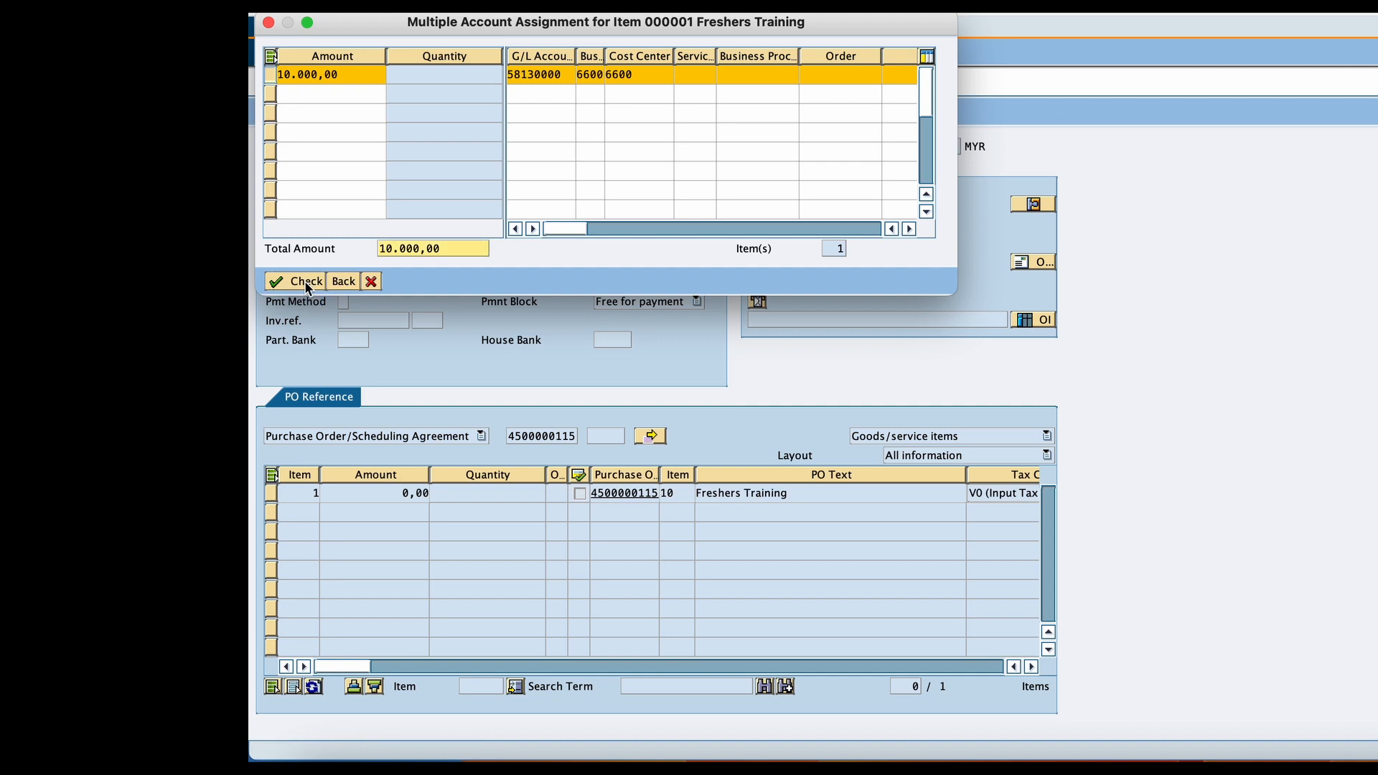
- Add a second account assignment line with an amount of 2000 and the same G/L account as the first line
{"action": "left_click", "coordinate": [311, 100]}
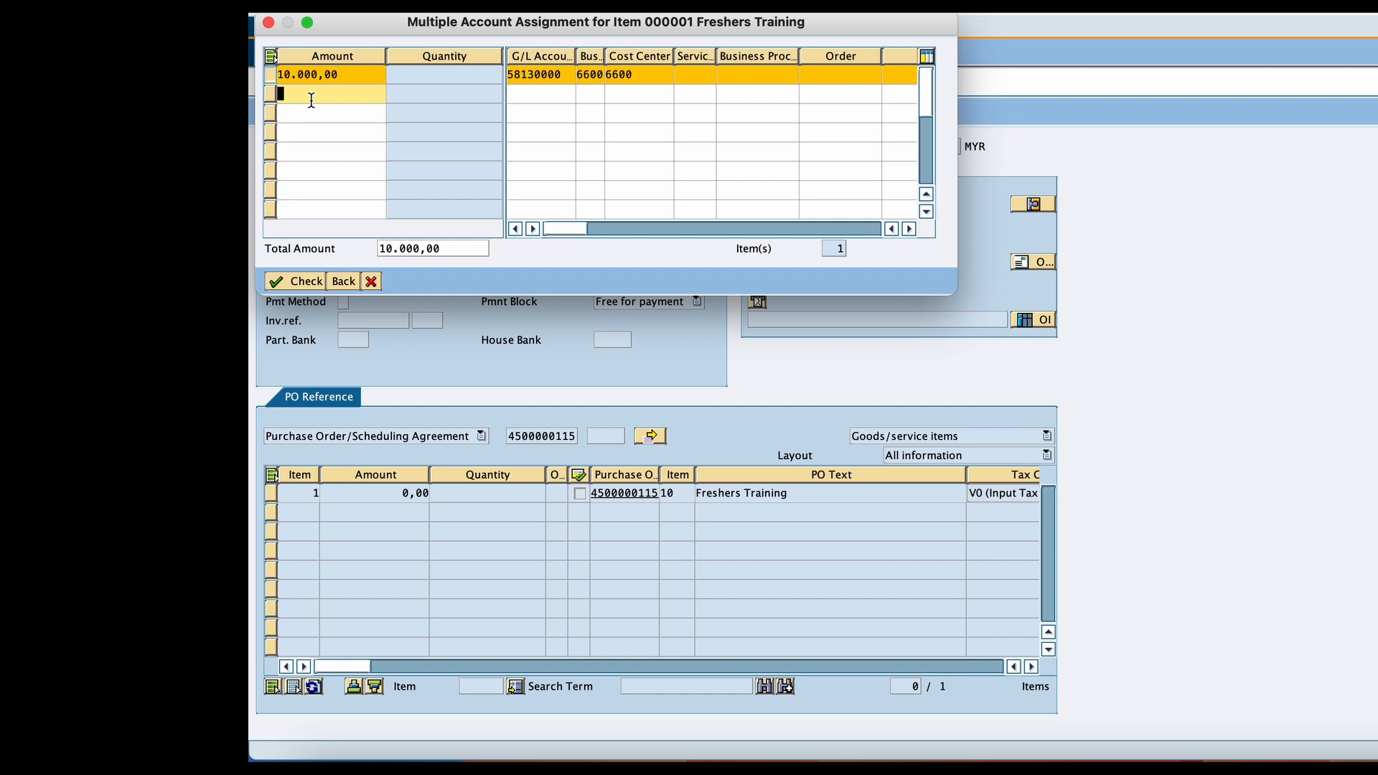
{"action": "type", "text": "2000"}
{"action": "left_click", "coordinate": [537, 95]}
{"action": "type", "text": "58130000"}
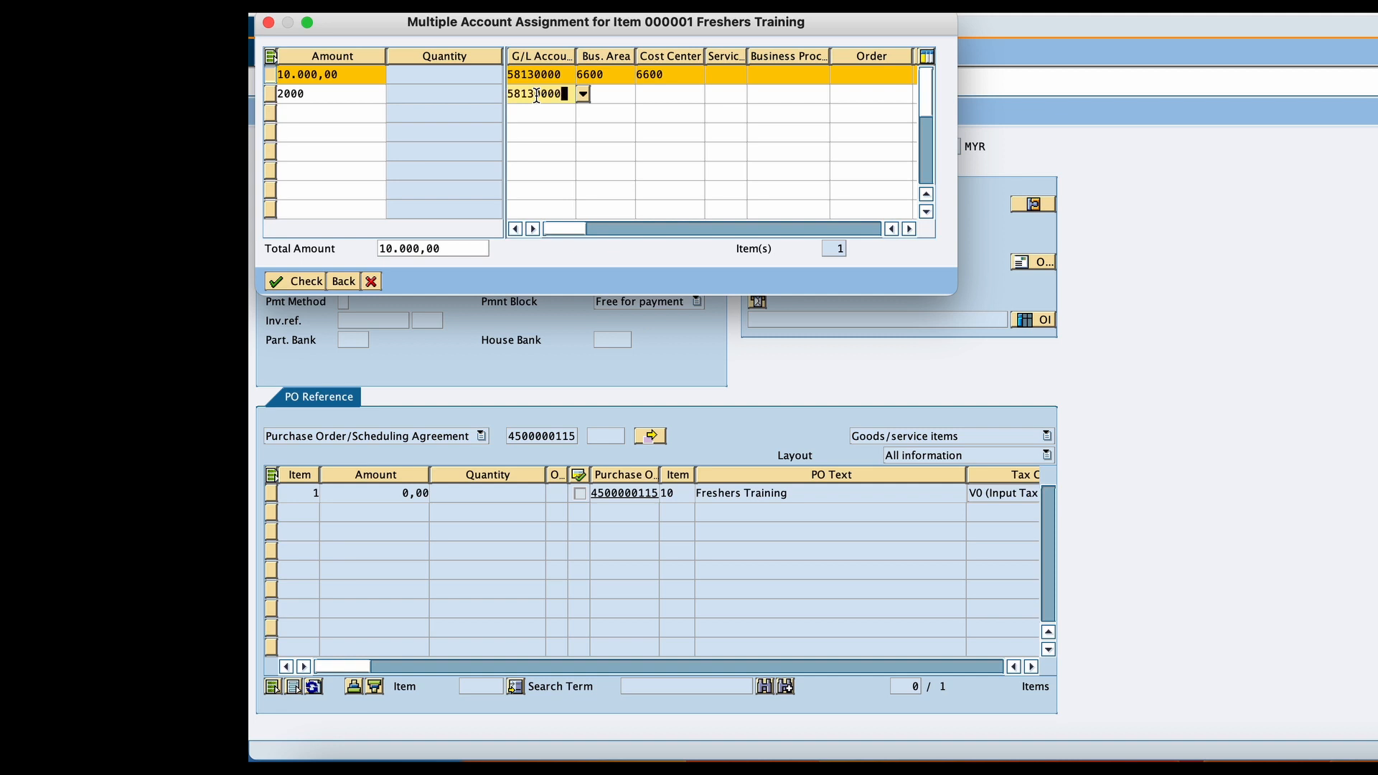
{"action": "key", "text": "Tab"}
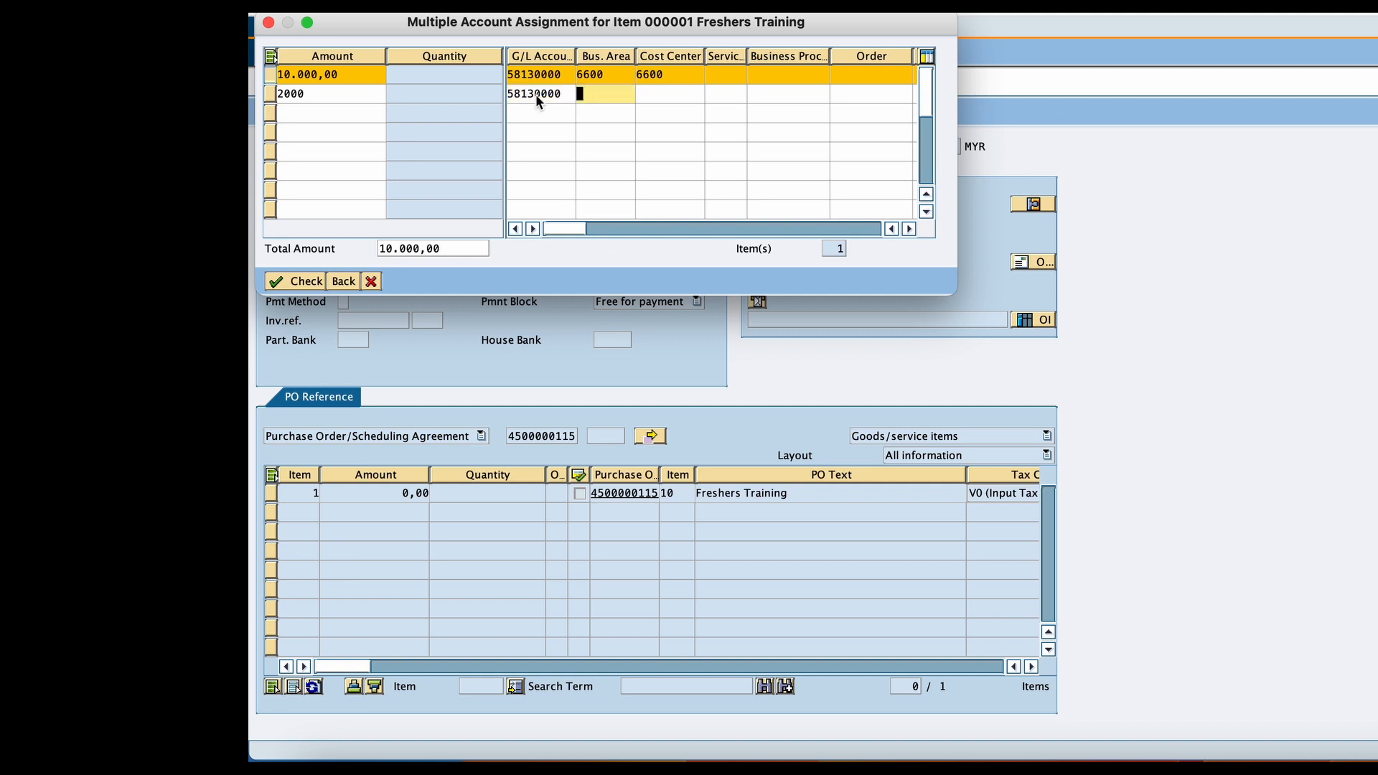
- Set both the business area and the cost center of the second account assignment line to 6600
{"action": "type", "text": "66"}
{"action": "key", "text": "Down"}
{"action": "key", "text": "Return"}
{"action": "key", "text": "Tab"}
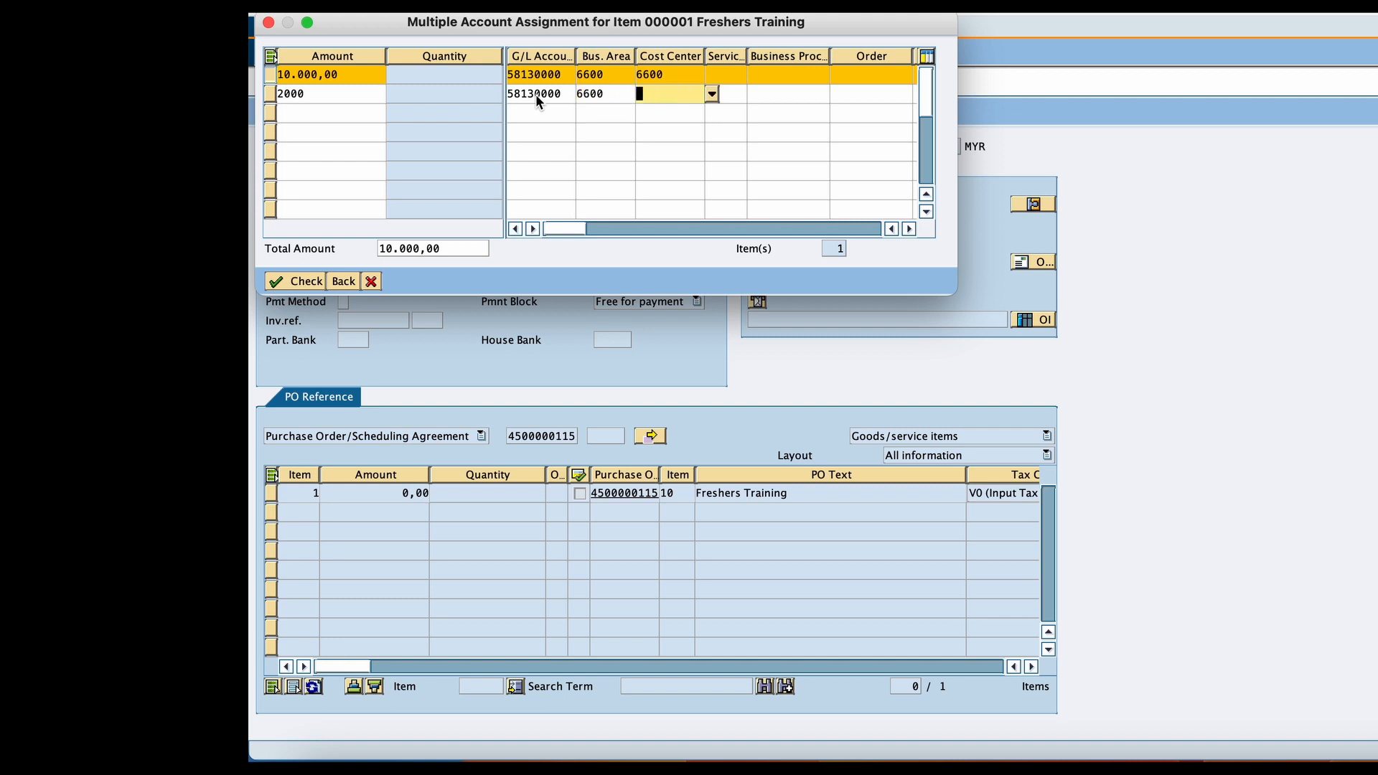
{"action": "type", "text": "6"}
{"action": "key", "text": "Down"}
{"action": "key", "text": "Return"}
- Set the second line's tax code to V0 (Input Tax - 0 %) and check and accept the account assignment
{"action": "left_click", "coordinate": [910, 229]}
{"action": "left_click", "coordinate": [910, 229]}
{"action": "left_click", "coordinate": [911, 229]}
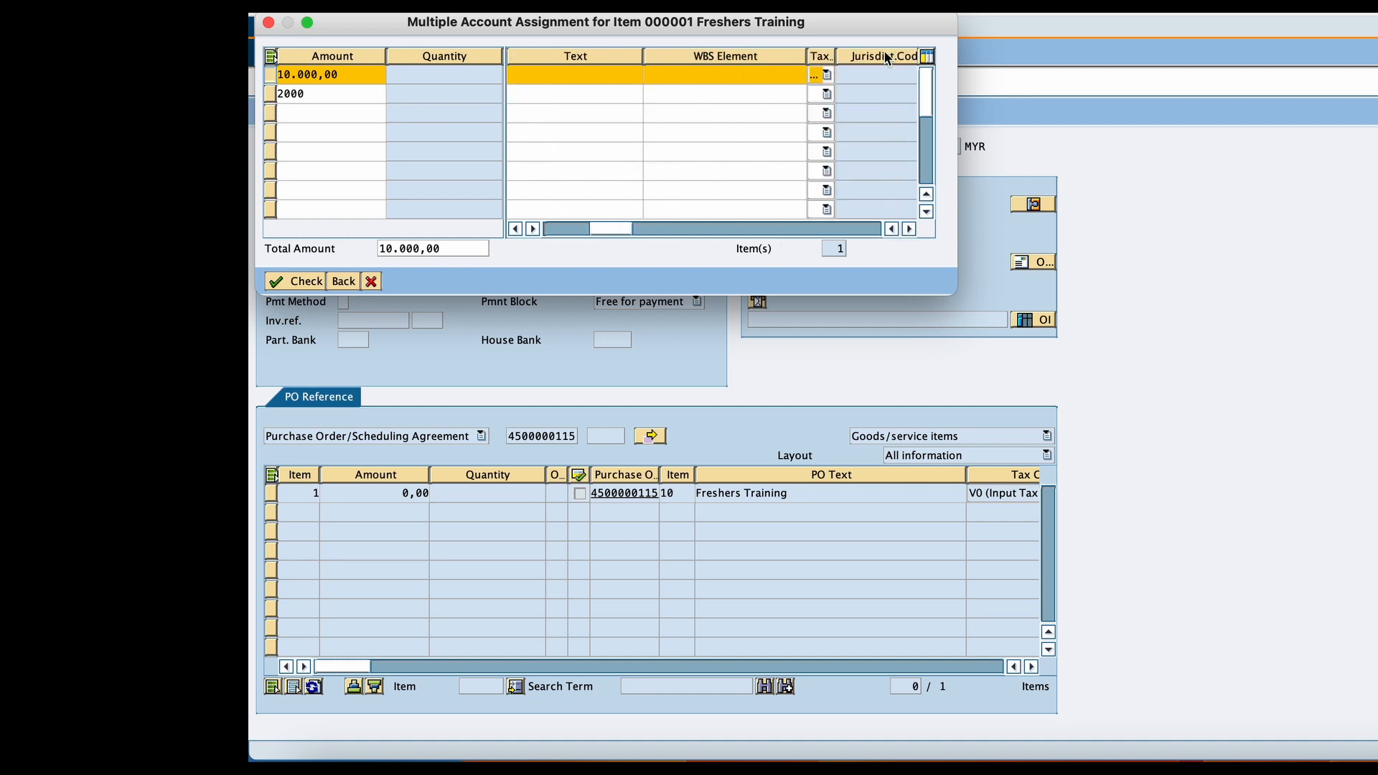
{"action": "left_click_drag", "start_coordinate": [835, 55], "coordinate": [876, 56]}
{"action": "left_click", "coordinate": [868, 94]}
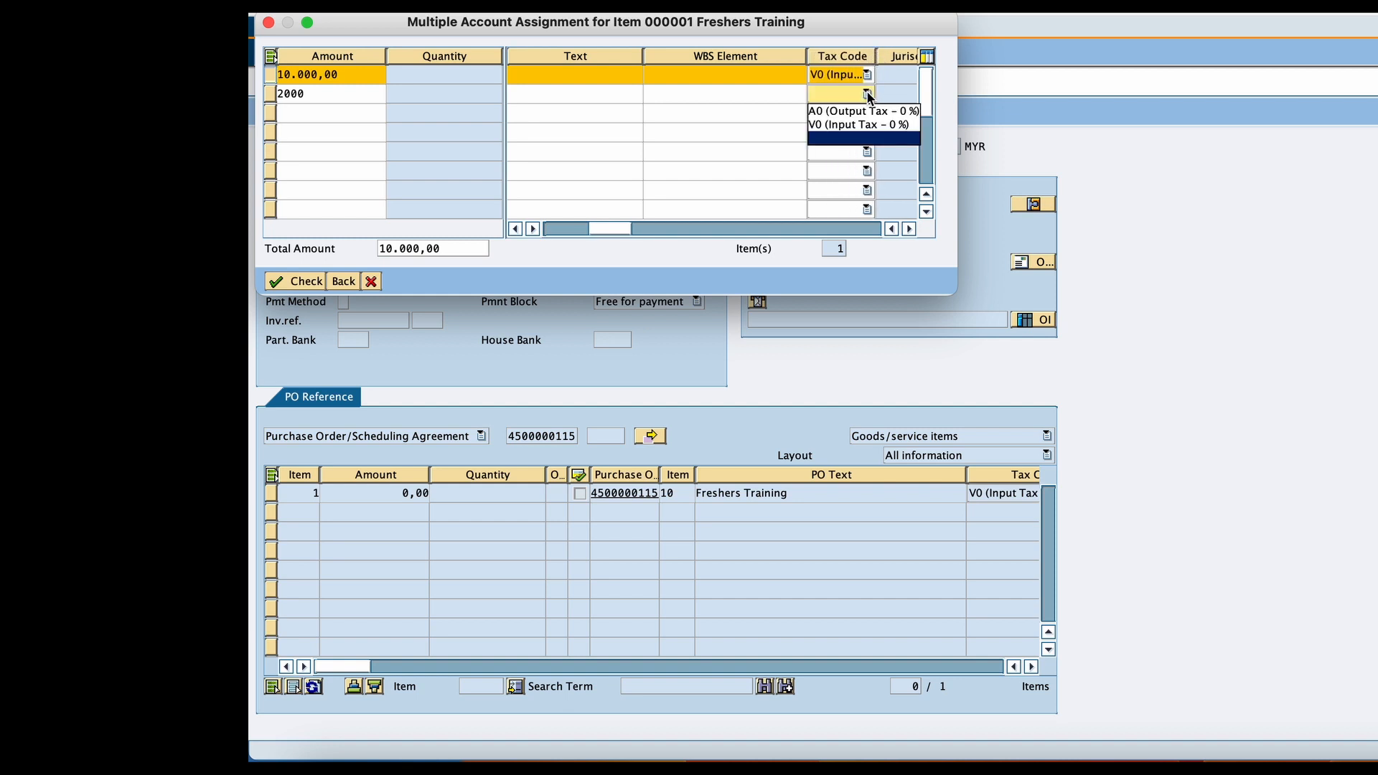
{"action": "left_click", "coordinate": [850, 119]}
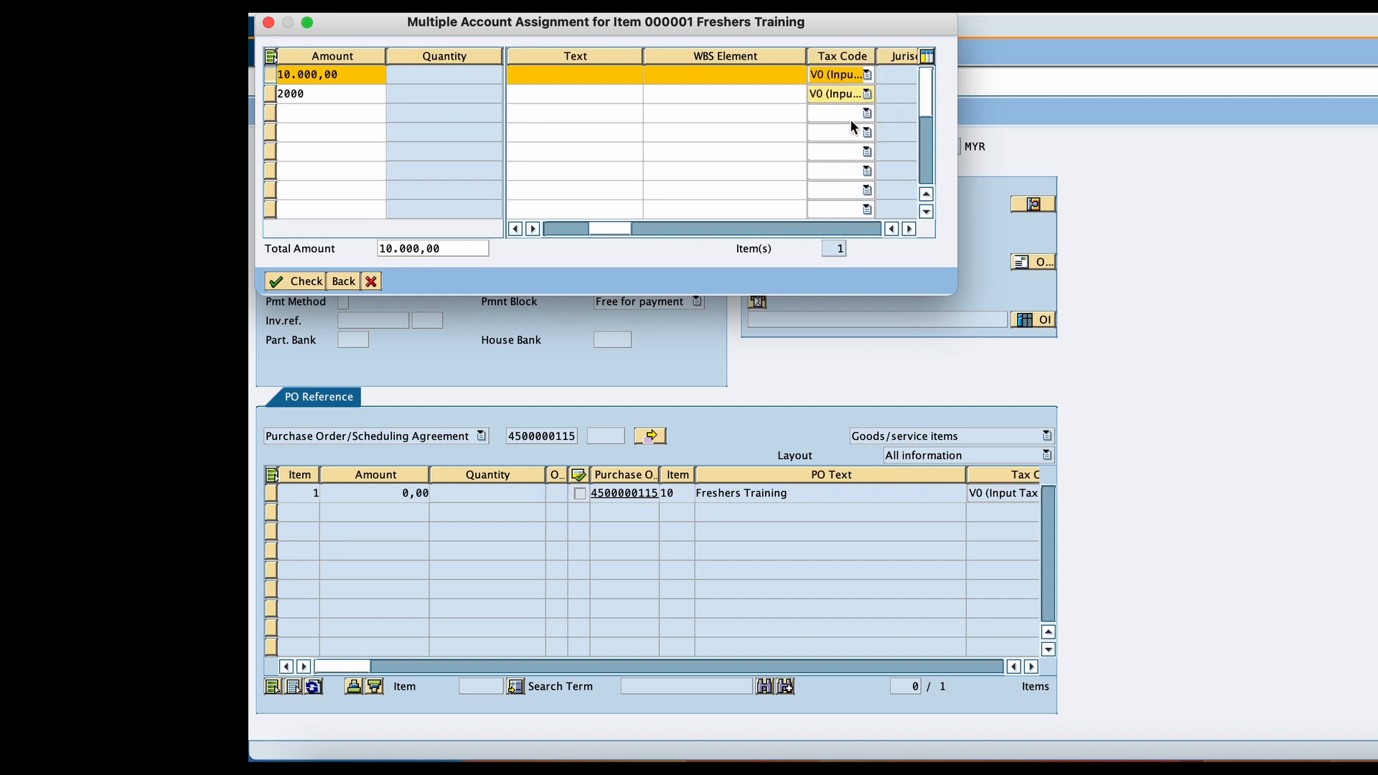
{"action": "left_click", "coordinate": [305, 281]}
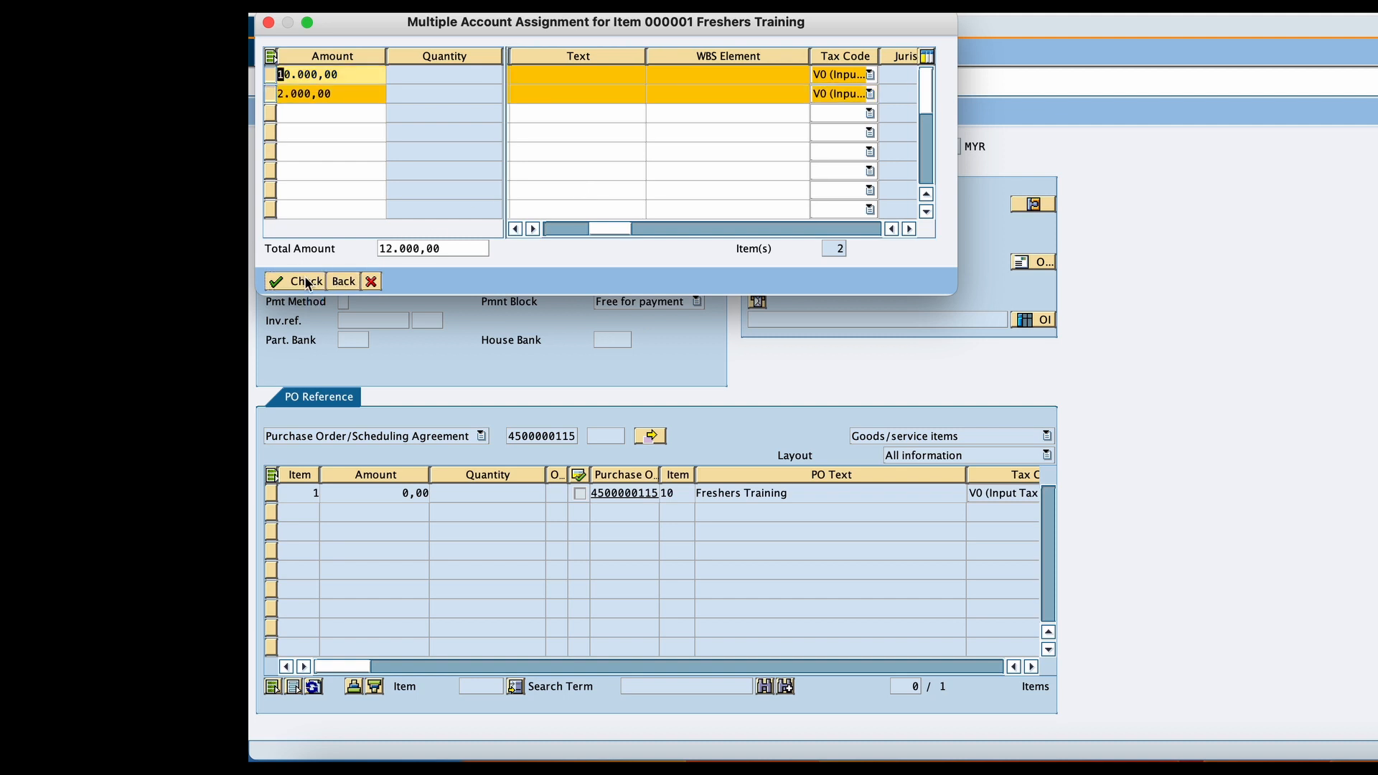
{"action": "left_click", "coordinate": [349, 281]}
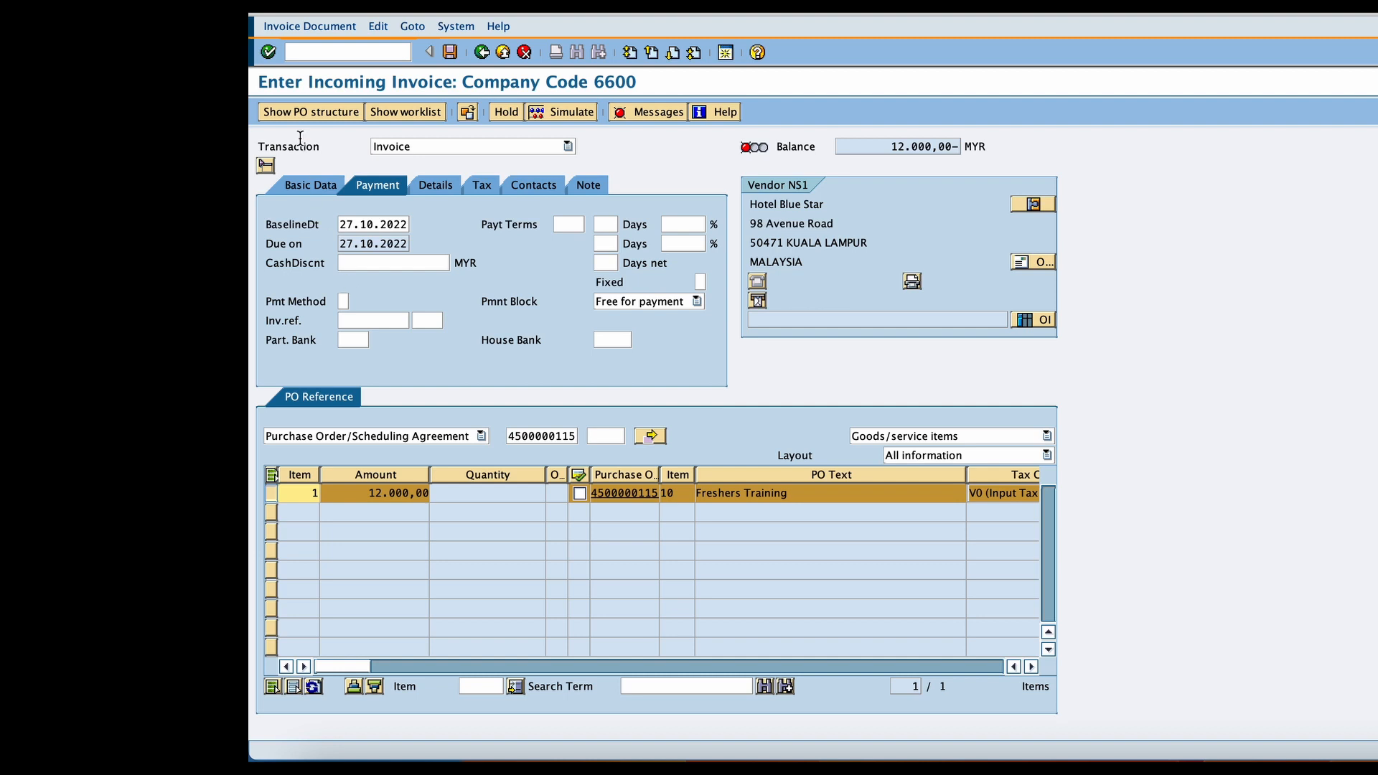
- Enable tax calculation in the invoice's basic data and set the invoice amount to 12000
{"action": "left_click", "coordinate": [304, 187]}
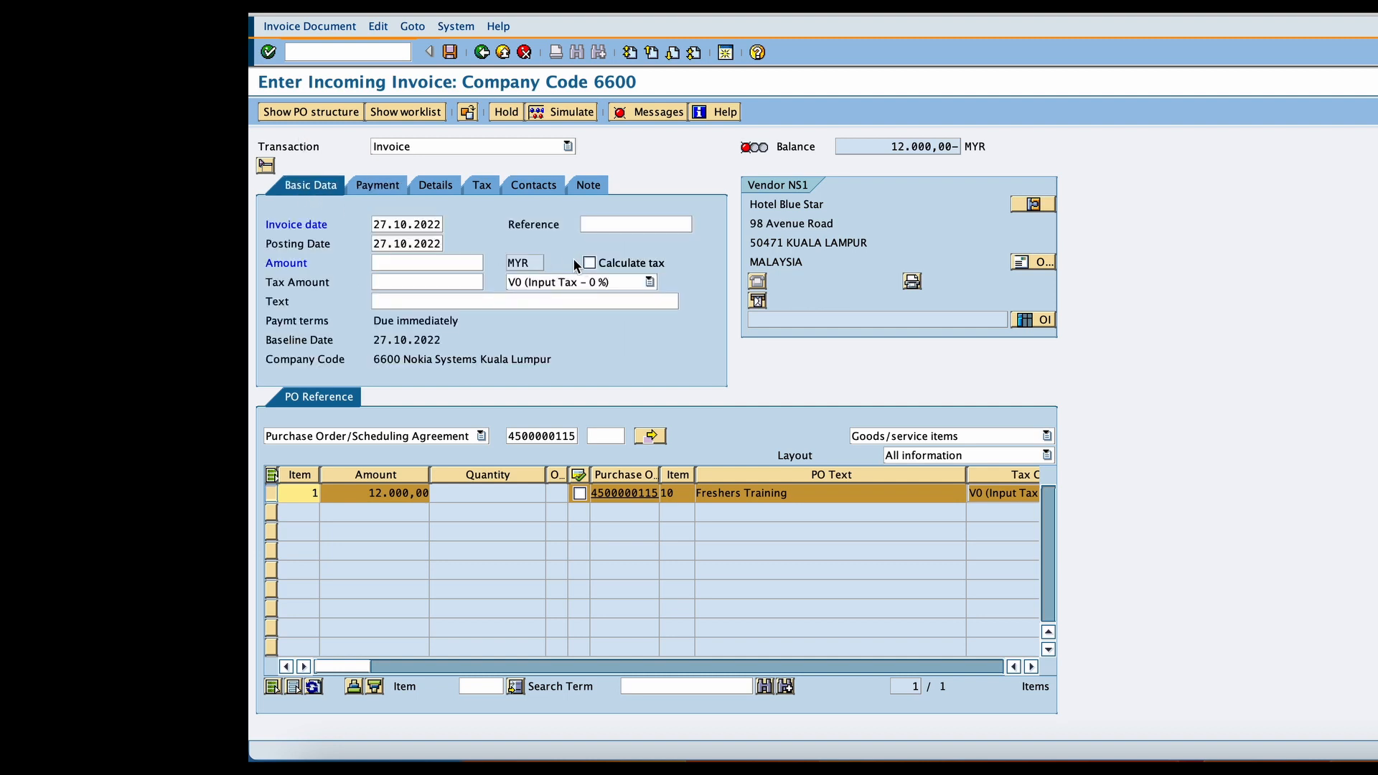
{"action": "left_click", "coordinate": [588, 263]}
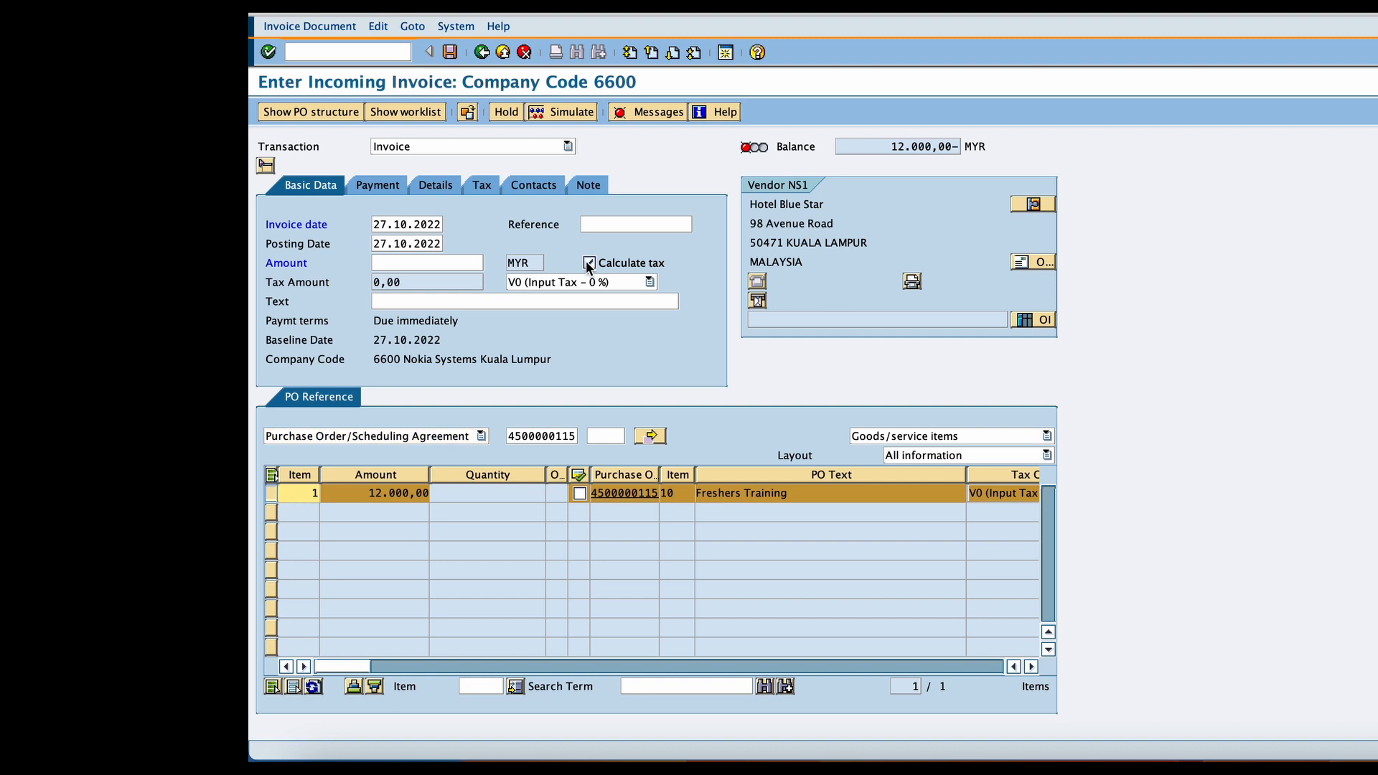
{"action": "left_click", "coordinate": [396, 261]}
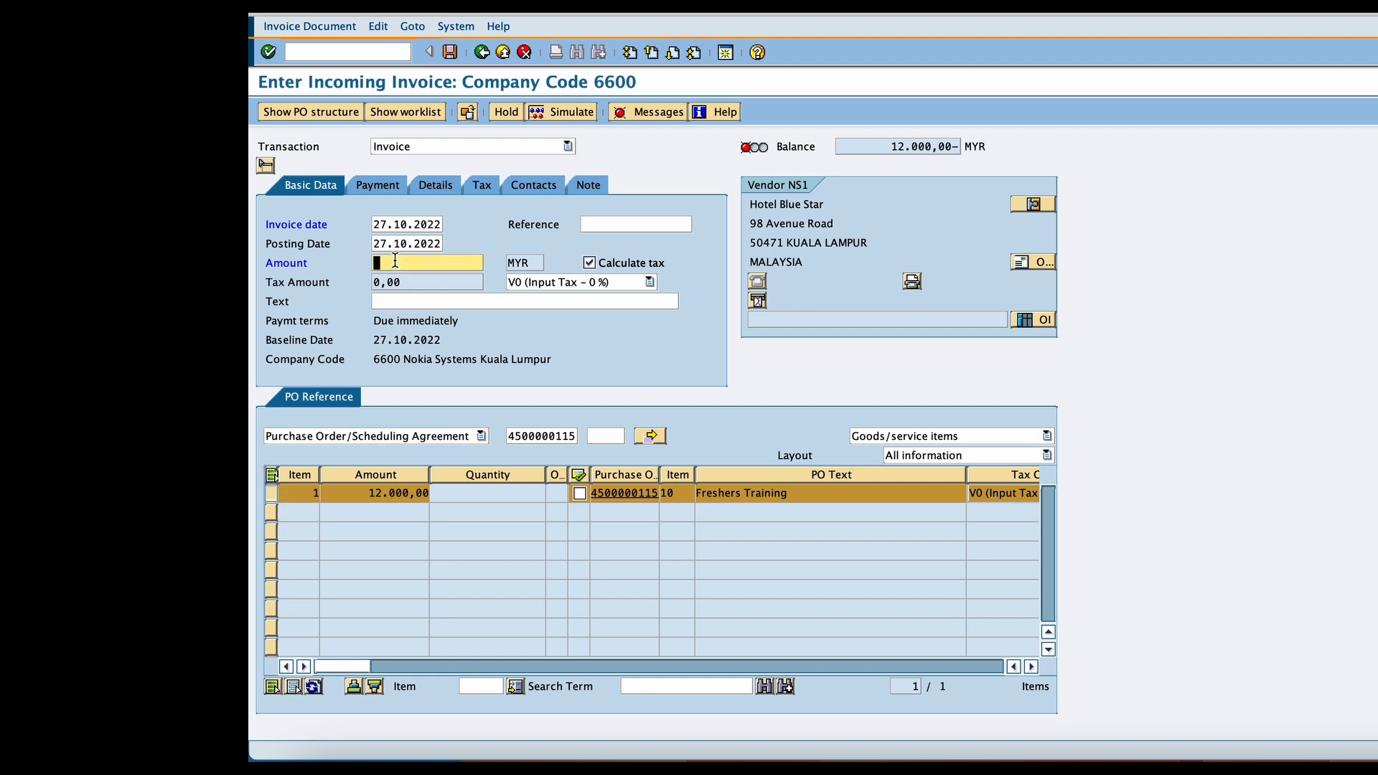
{"action": "type", "text": "12000"}
{"action": "key", "text": "Return"}
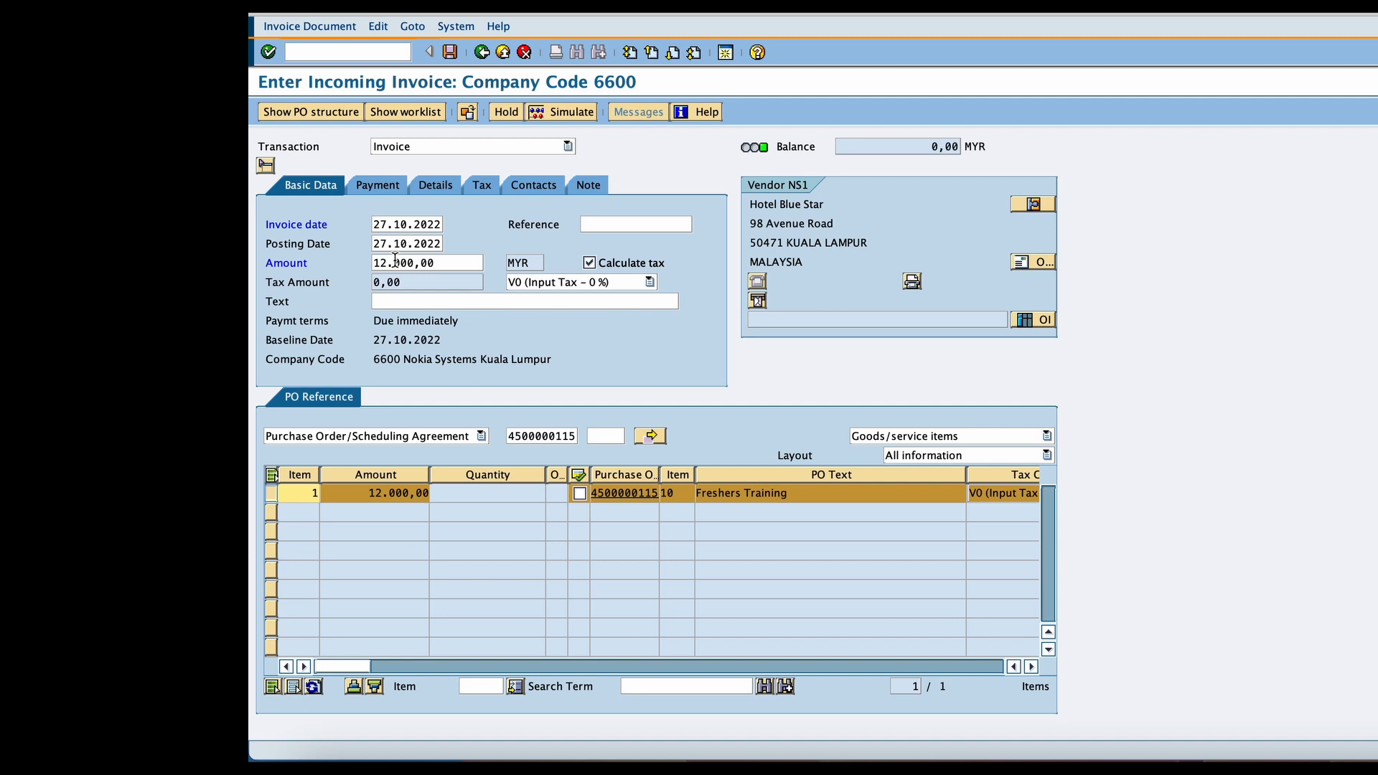
- Simulate the invoice, giving the one-time vendor the title Company in the address and bank data
{"action": "left_click", "coordinate": [567, 113]}
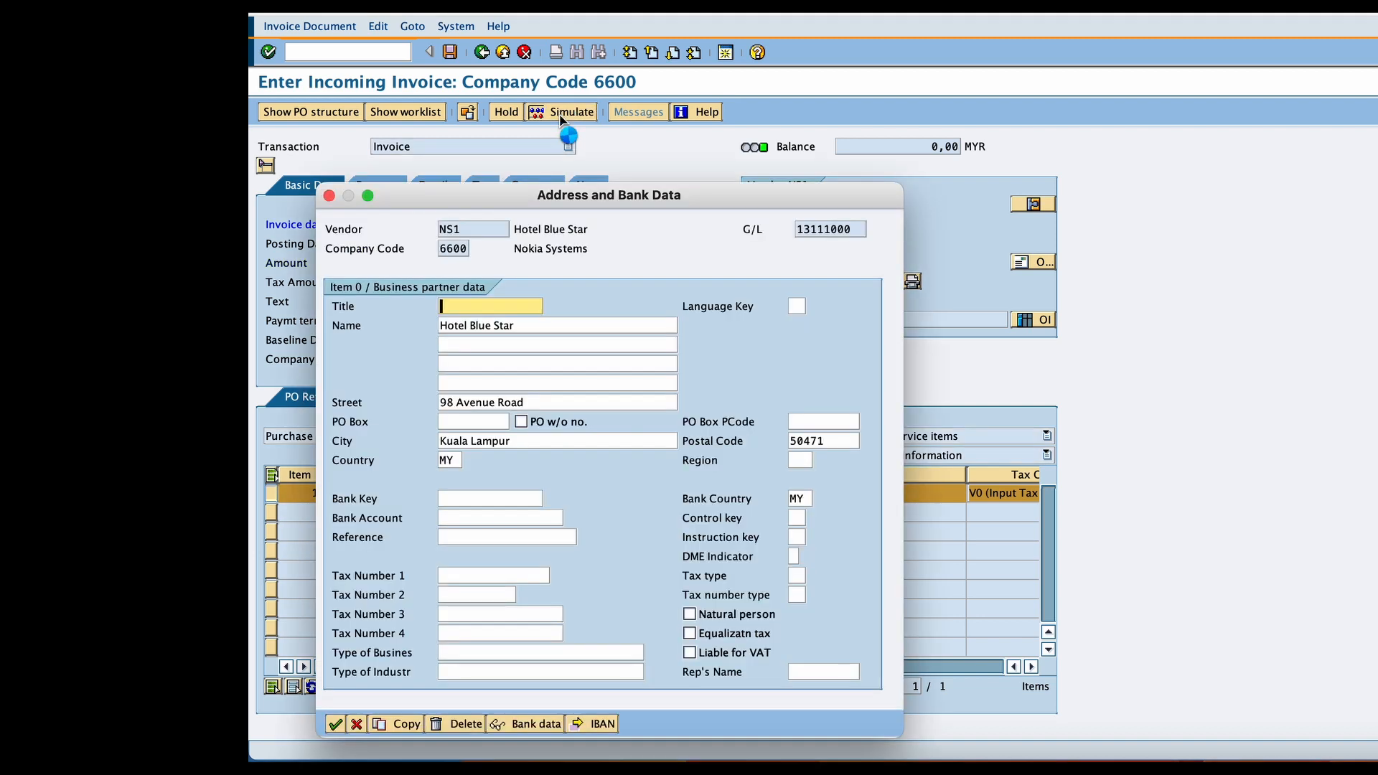
{"action": "left_click", "coordinate": [458, 306]}
{"action": "left_click", "coordinate": [460, 321]}
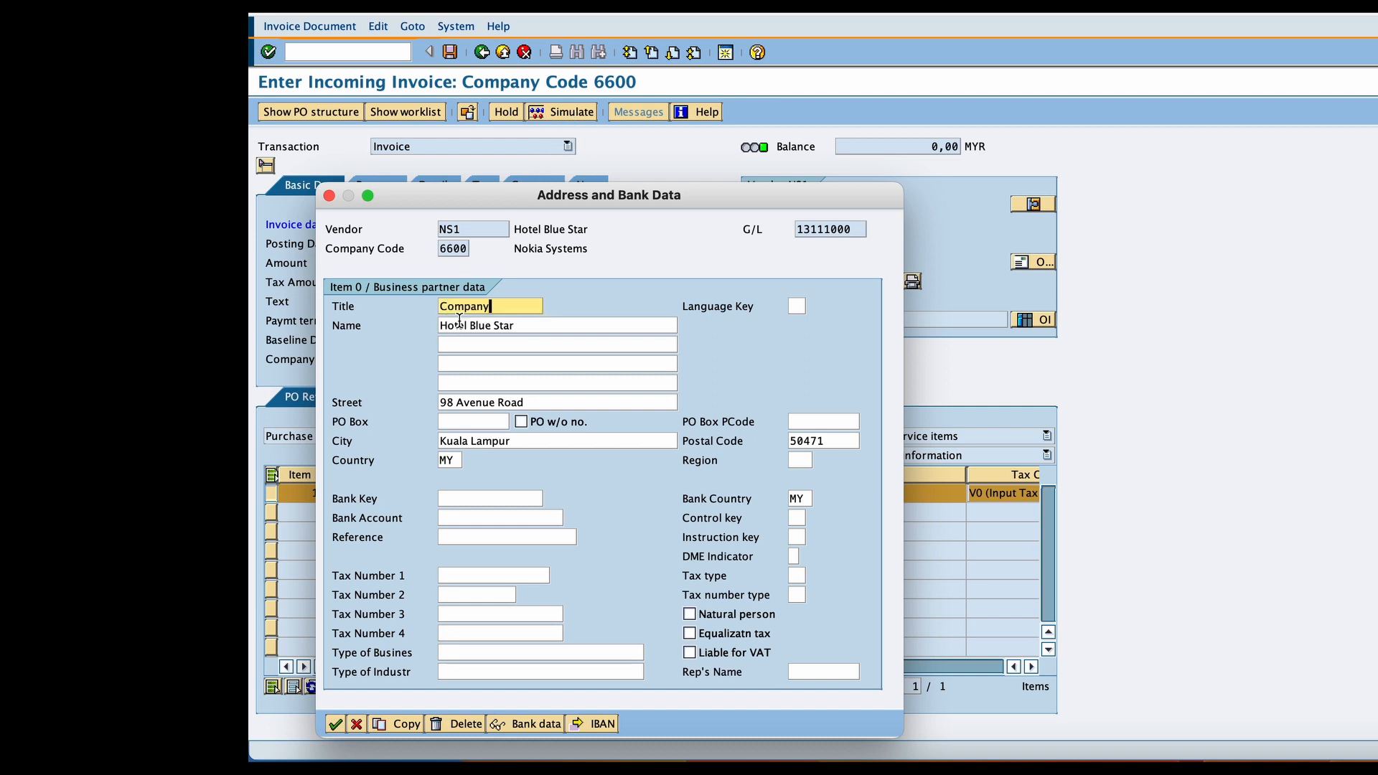
{"action": "left_click", "coordinate": [340, 722]}
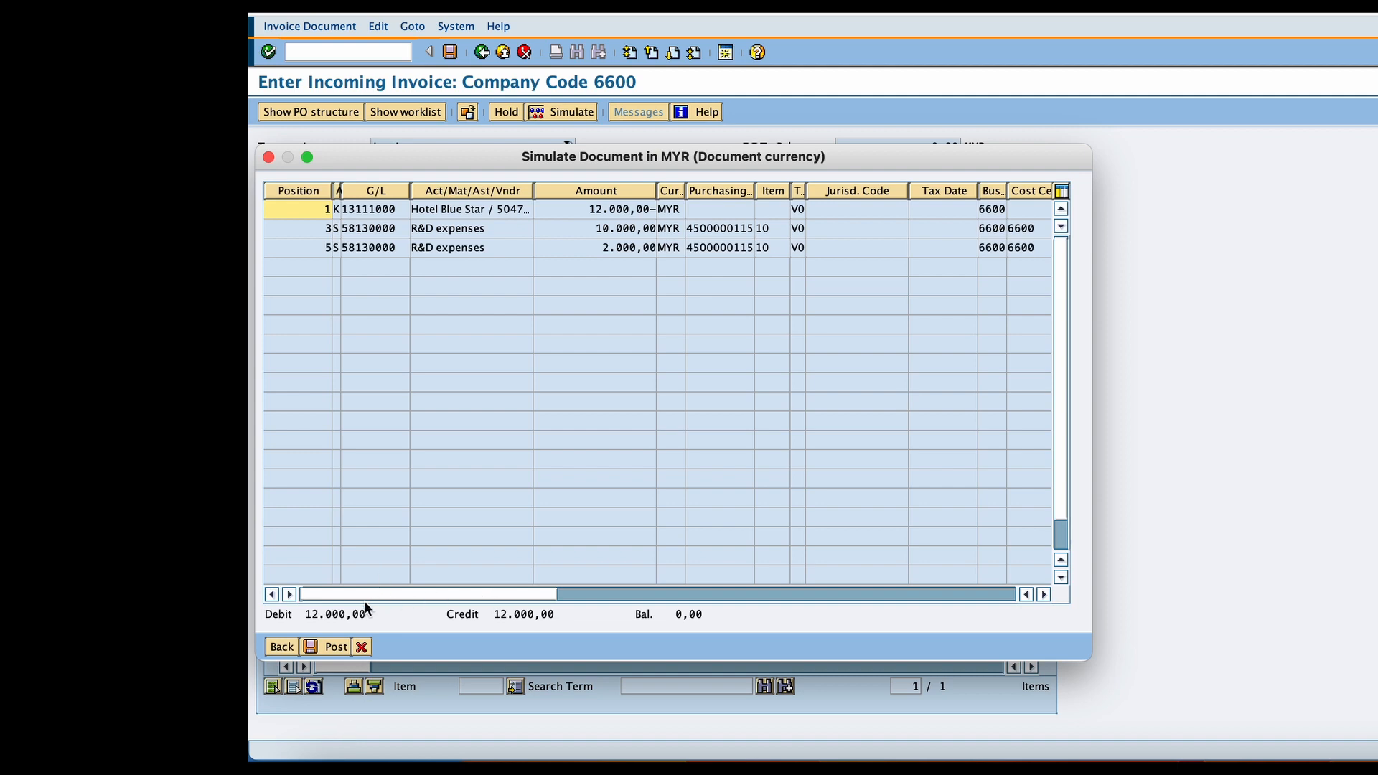
- Post the simulated invoice and display the posted invoice document
{"action": "left_click", "coordinate": [339, 647]}
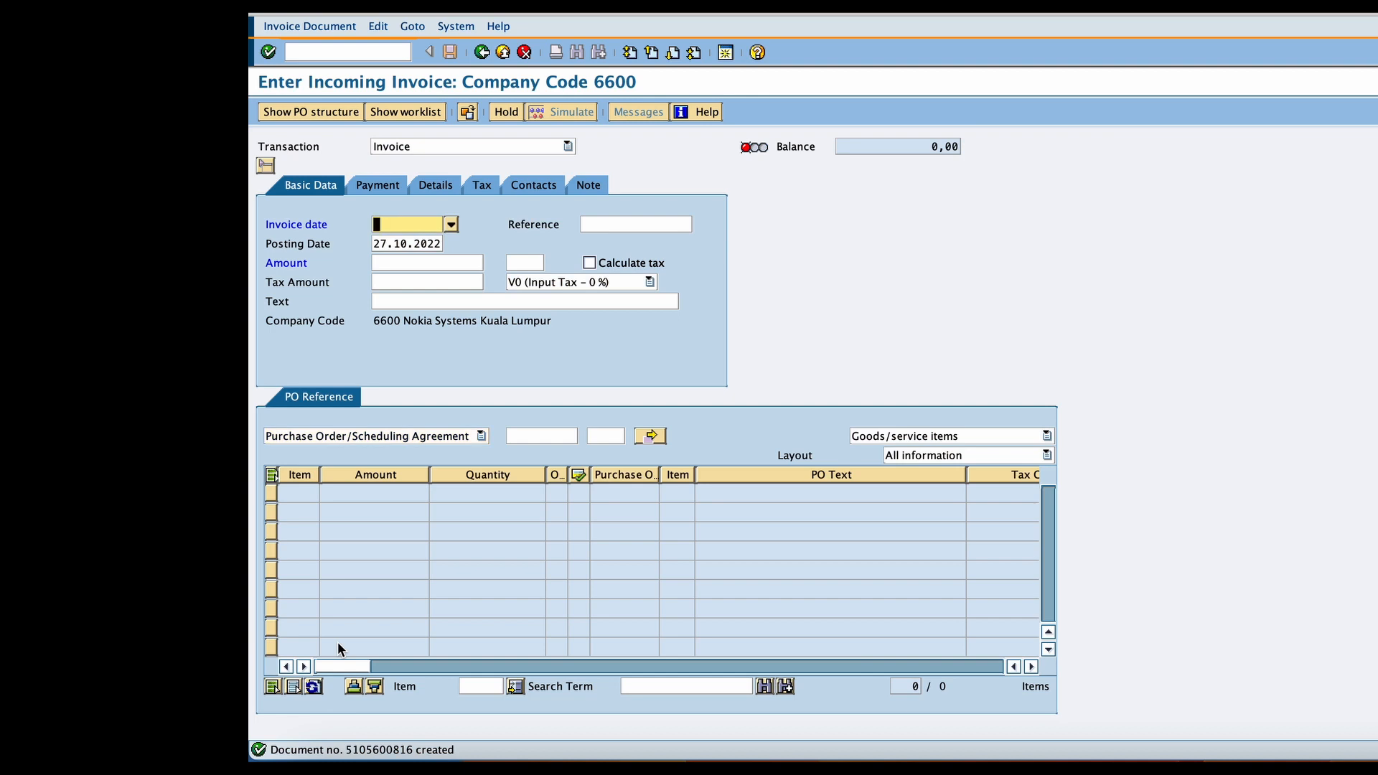
{"action": "left_click", "coordinate": [309, 25]}
{"action": "left_click", "coordinate": [310, 49]}
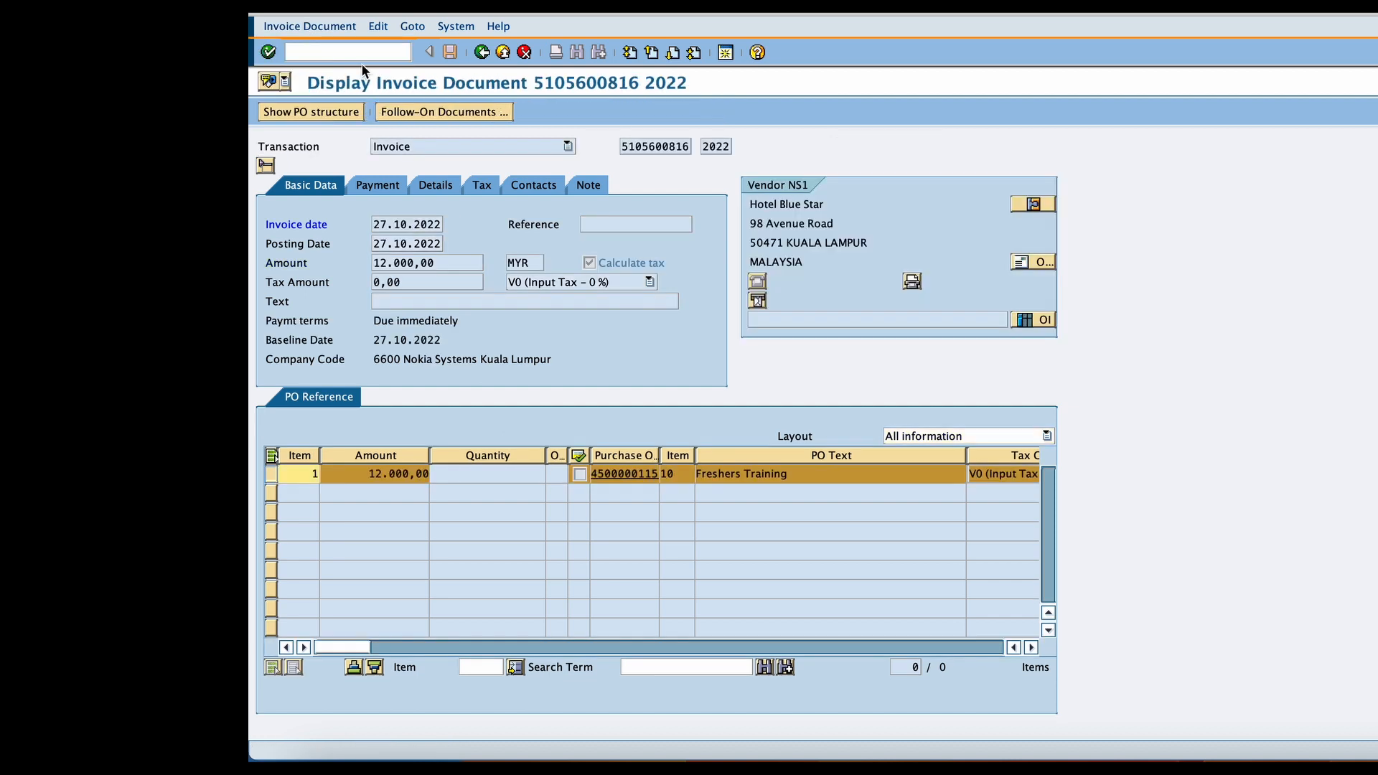
- Review the one-time vendor line's address and bank data in the invoice's follow-on accounting document and return to the invoice display
{"action": "left_click", "coordinate": [432, 113]}
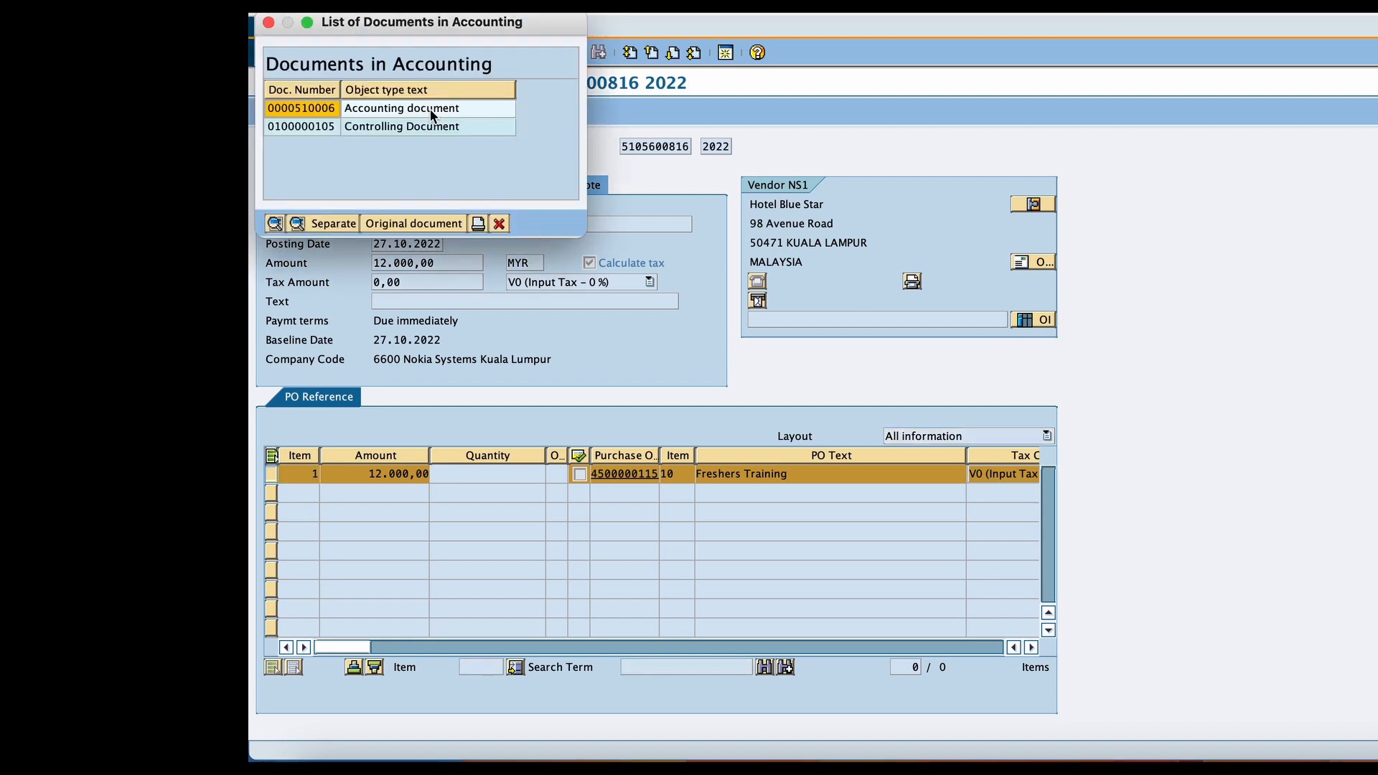
{"action": "double_click", "coordinate": [437, 108]}
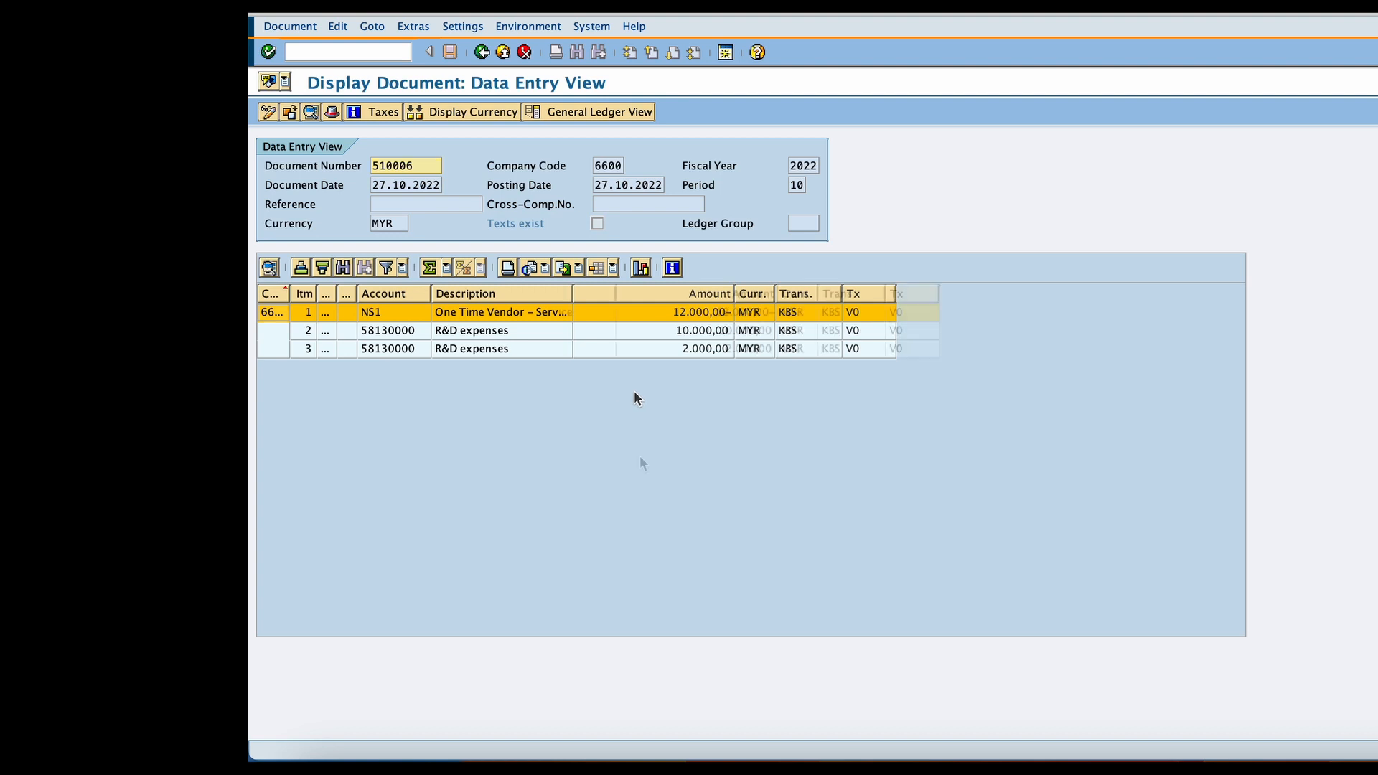
{"action": "double_click", "coordinate": [532, 312]}
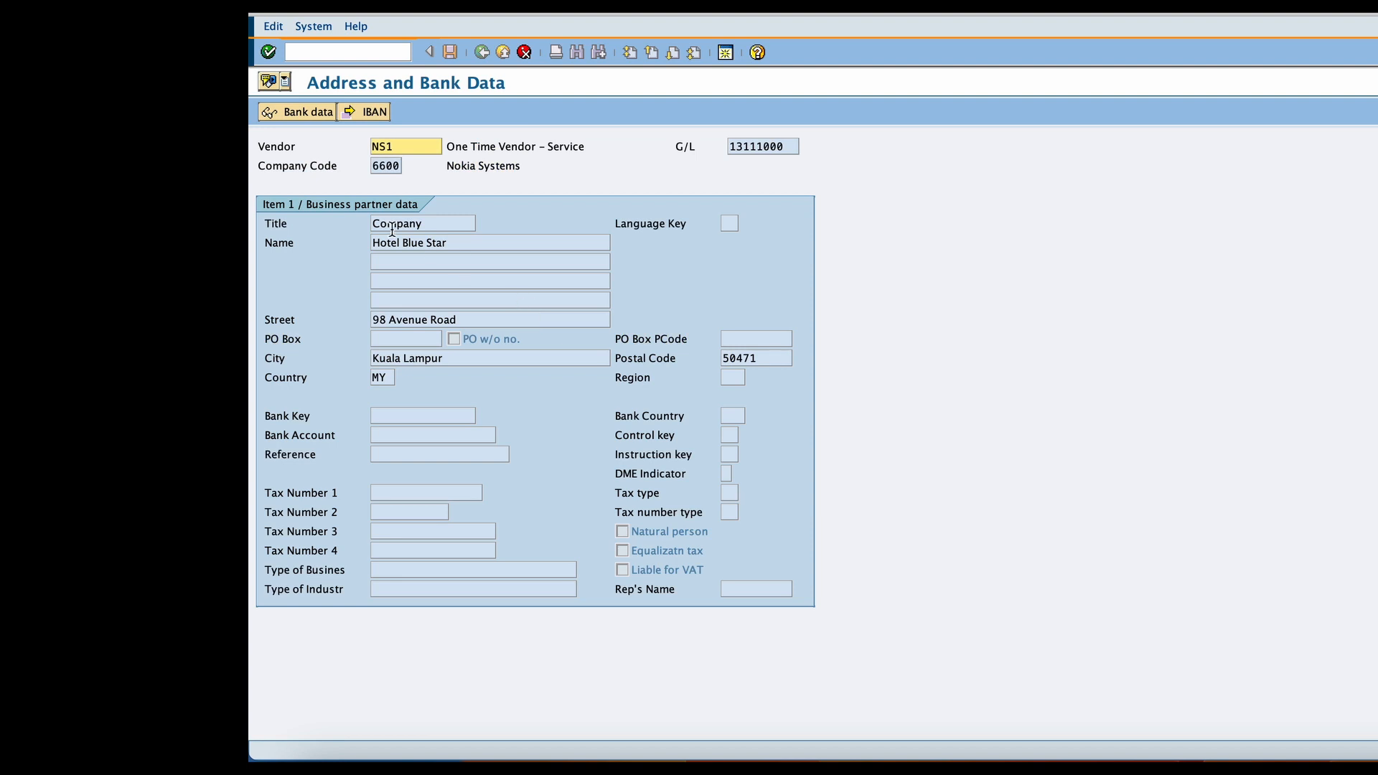
{"action": "left_click", "coordinate": [518, 54]}
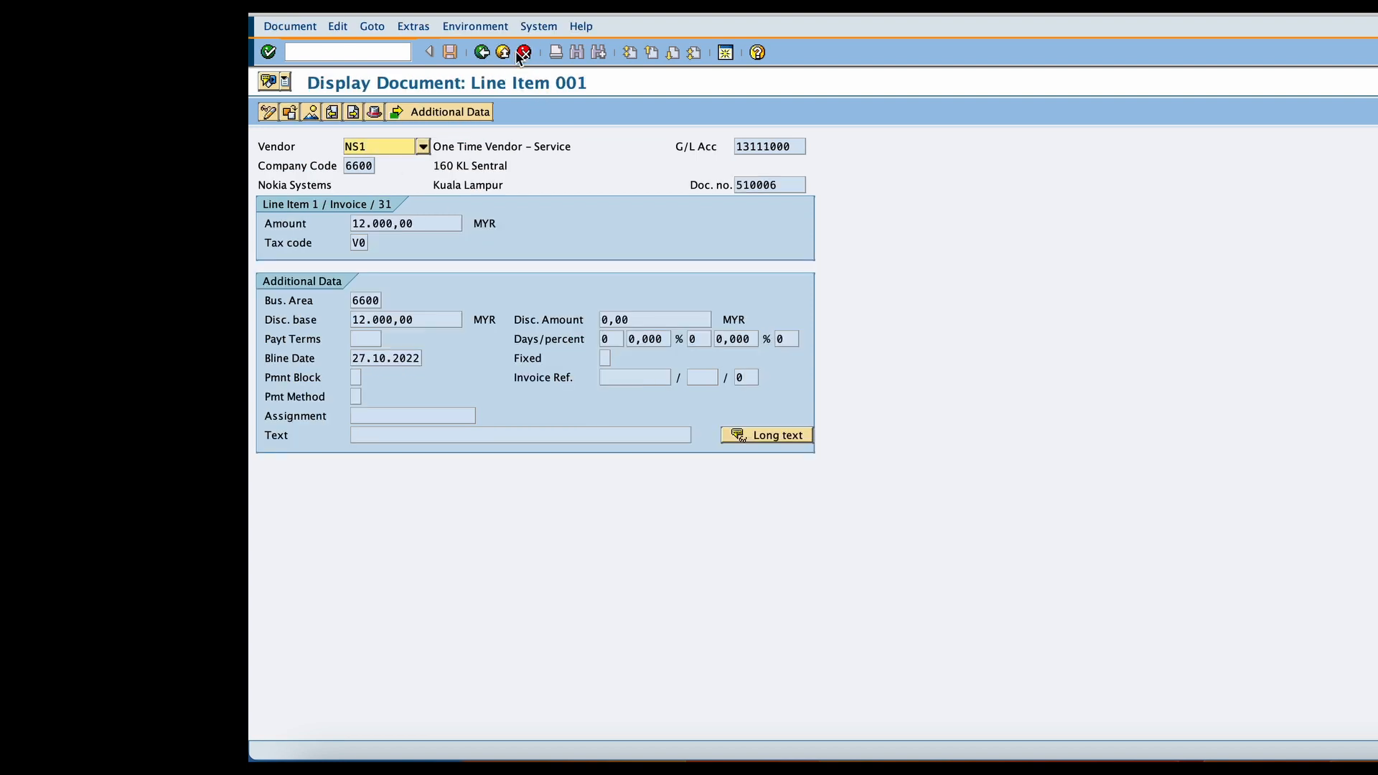
{"action": "left_click", "coordinate": [483, 53]}
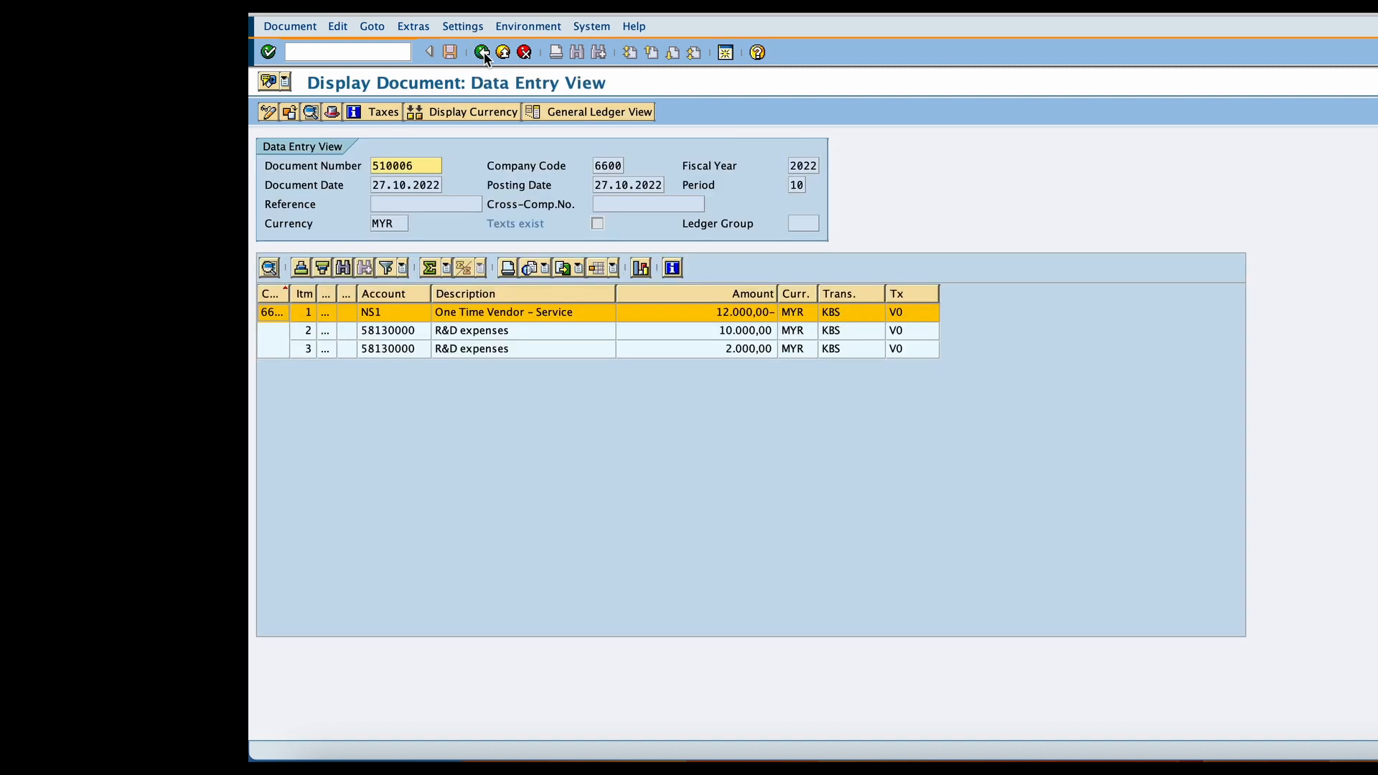
{"action": "left_click", "coordinate": [484, 51]}
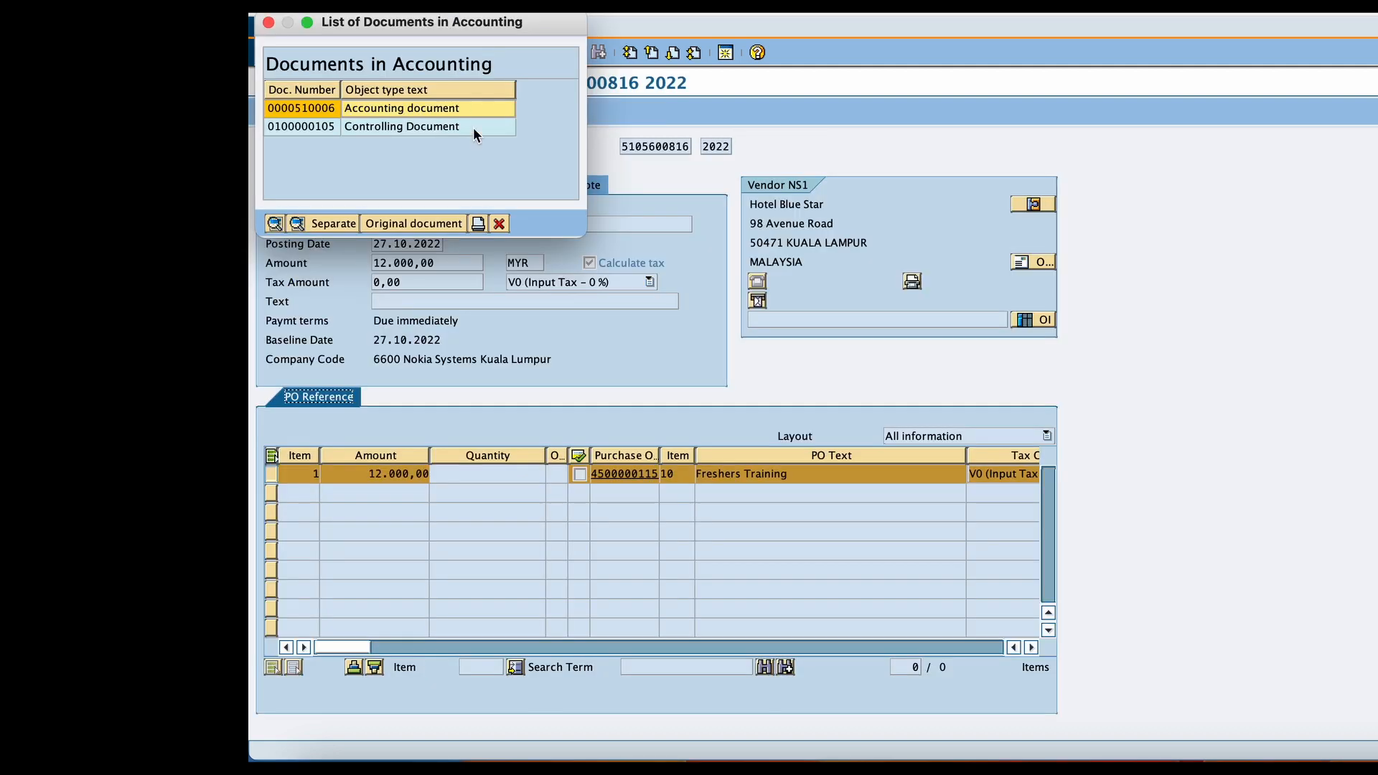
{"action": "left_click", "coordinate": [499, 223]}
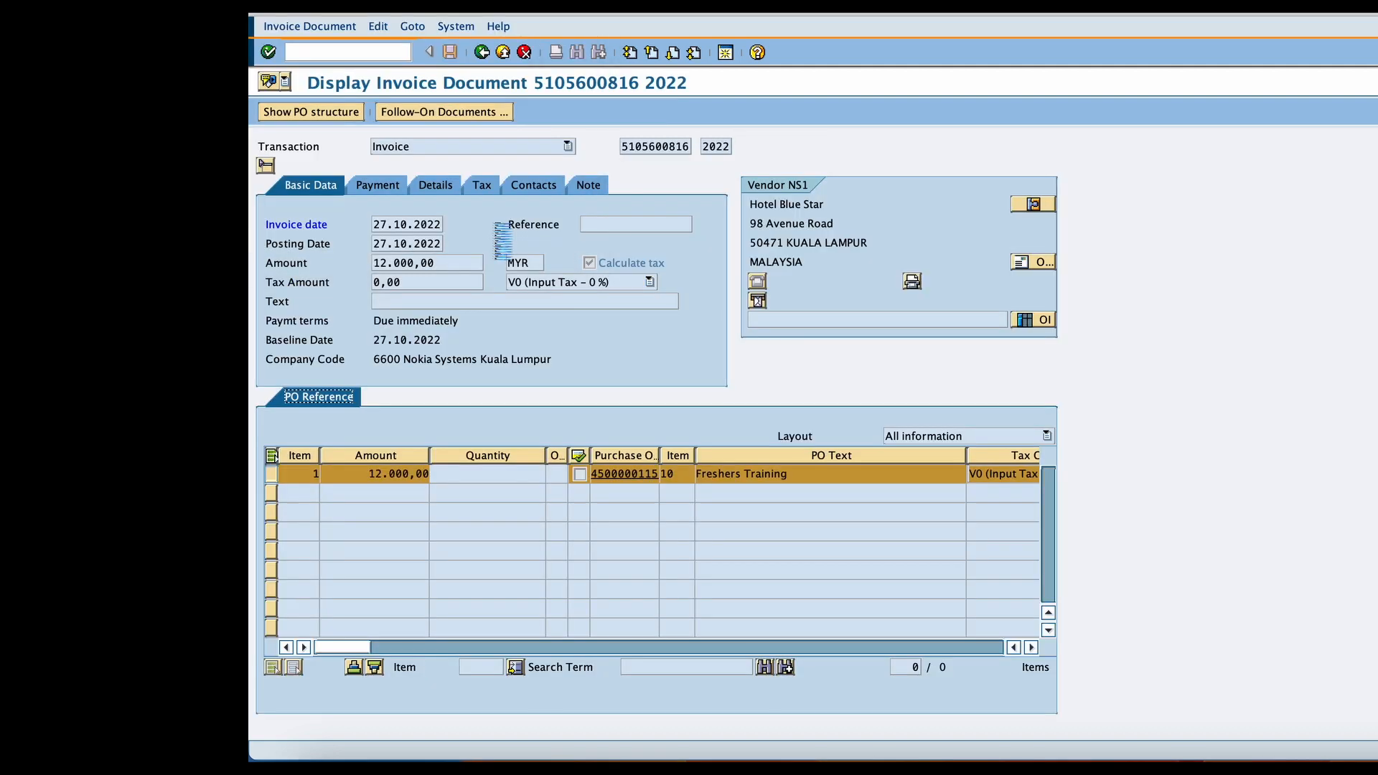
- Open the purchase order referenced by the invoice's Freshers Training item and display that item's purchase order history
{"action": "left_click", "coordinate": [626, 473]}
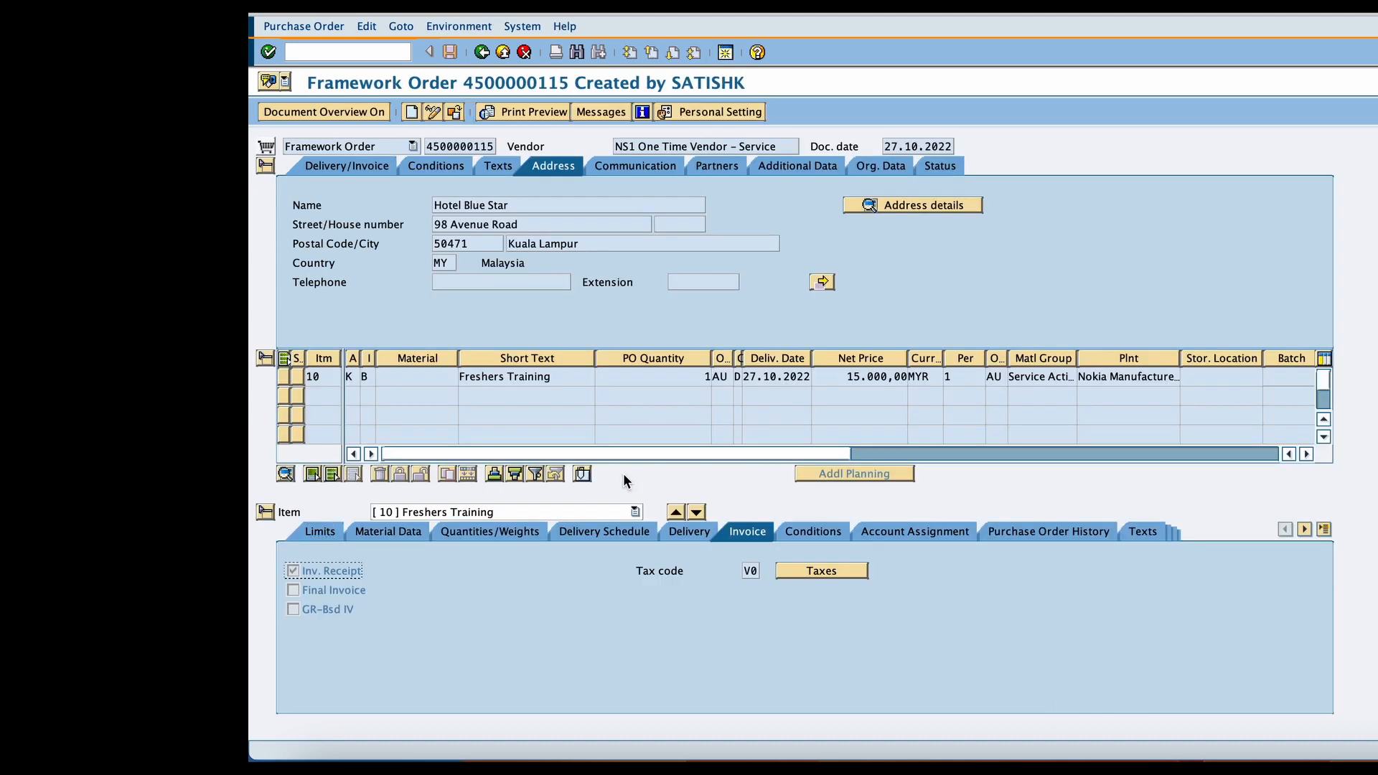
{"action": "left_click", "coordinate": [1023, 531]}
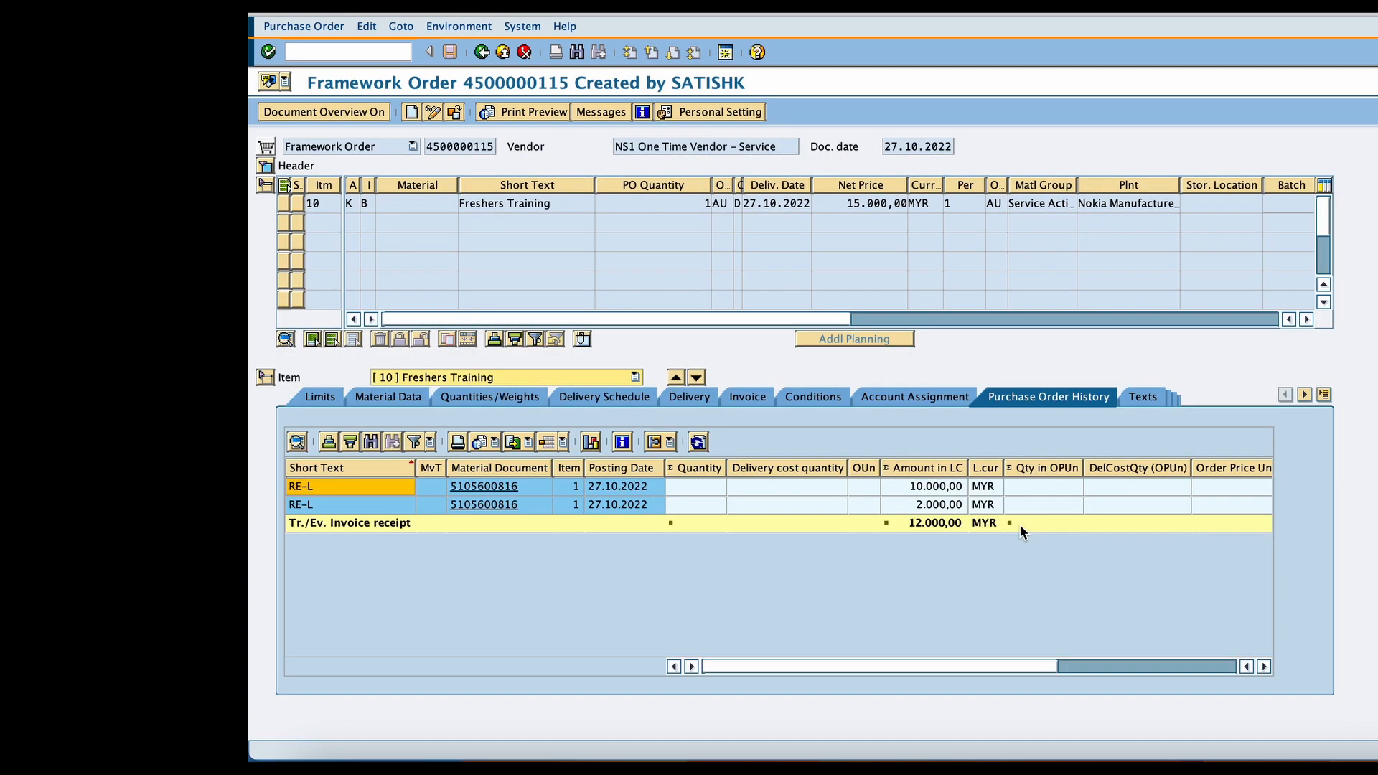